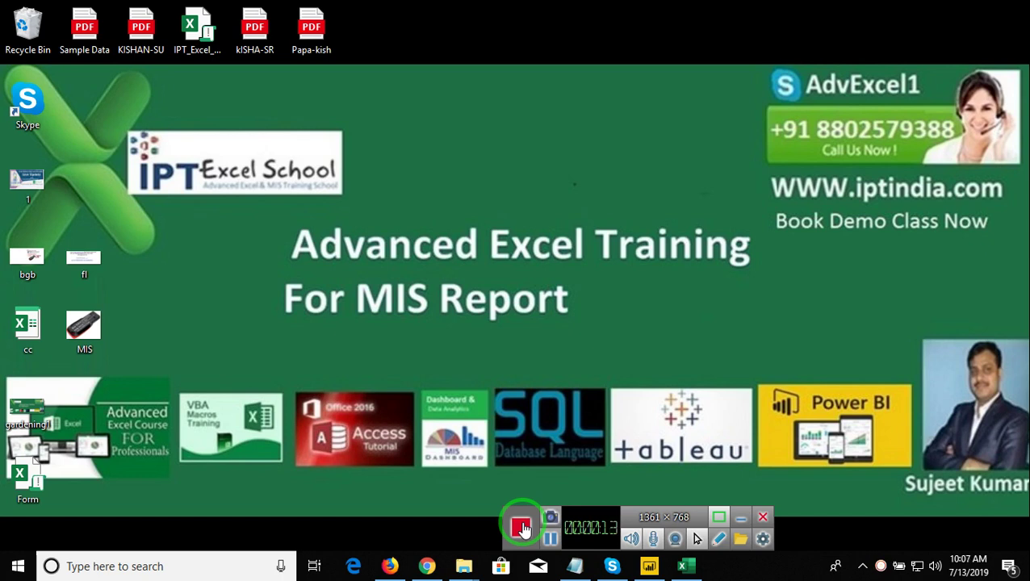
Bring the Gmail message 'Automatic Distribute Grace Mark' with the BA.ENG..xlsx attachment to the front
left_click(390, 570)
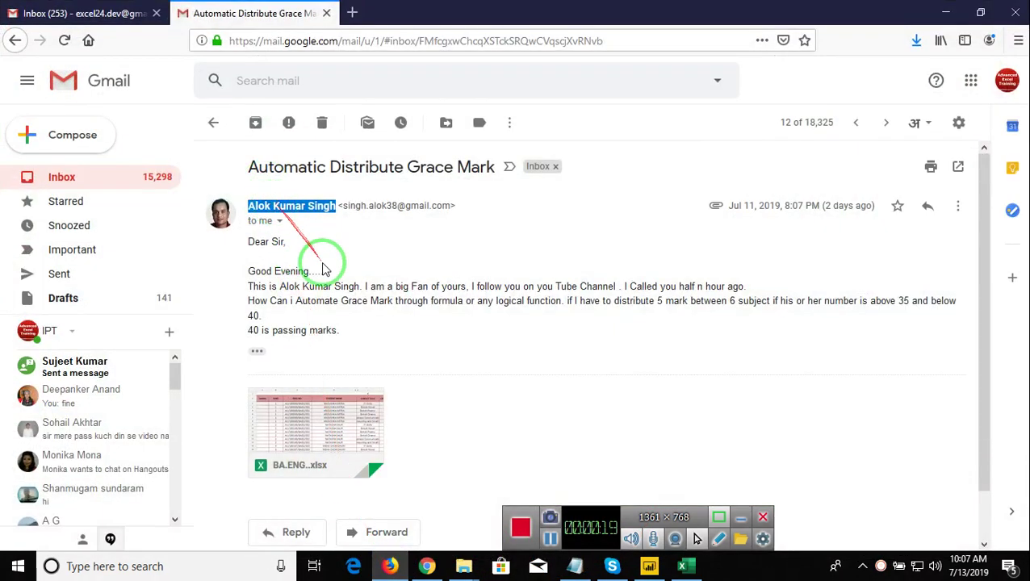
Select a word in the grace-mark email body, then switch to the Book1 Excel workbook
left_click(299, 290)
double_click(299, 289)
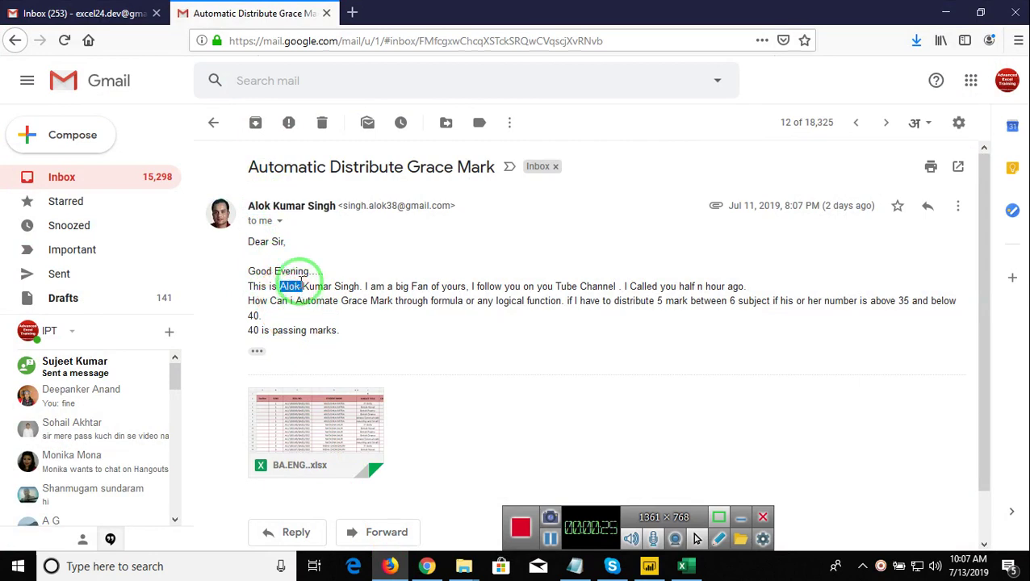
key("alt+Tab")
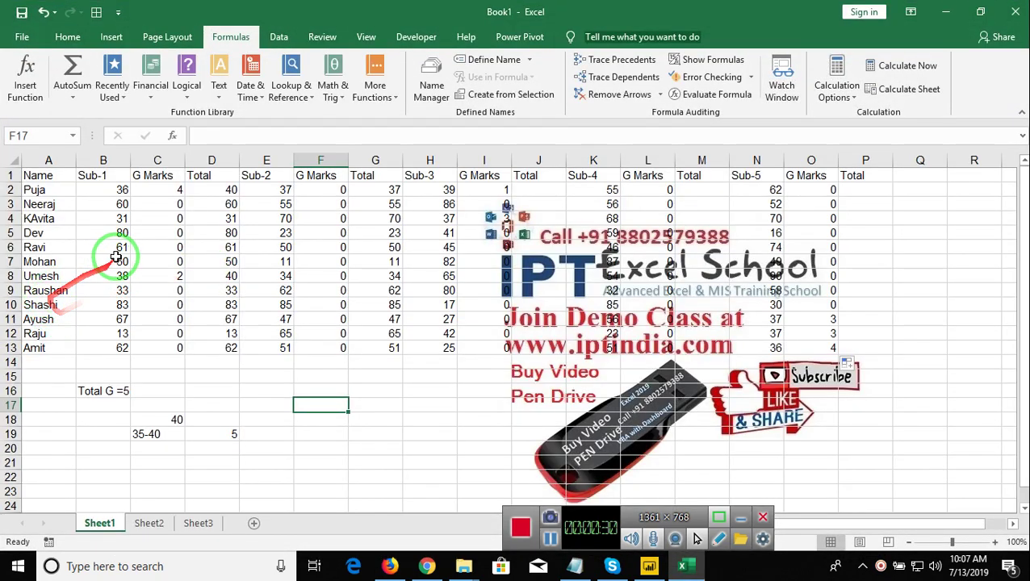
Review the student names and Sub-1 marks in the marks sheet
left_click(98, 234)
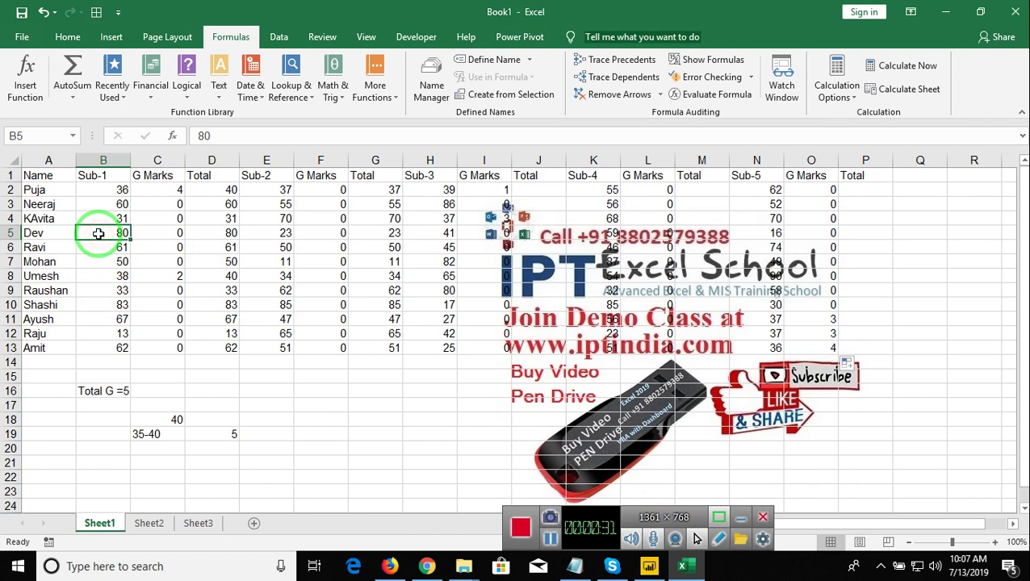
key("ctrl+Up")
key("Left")
key("ctrl+Down")
key("Up")
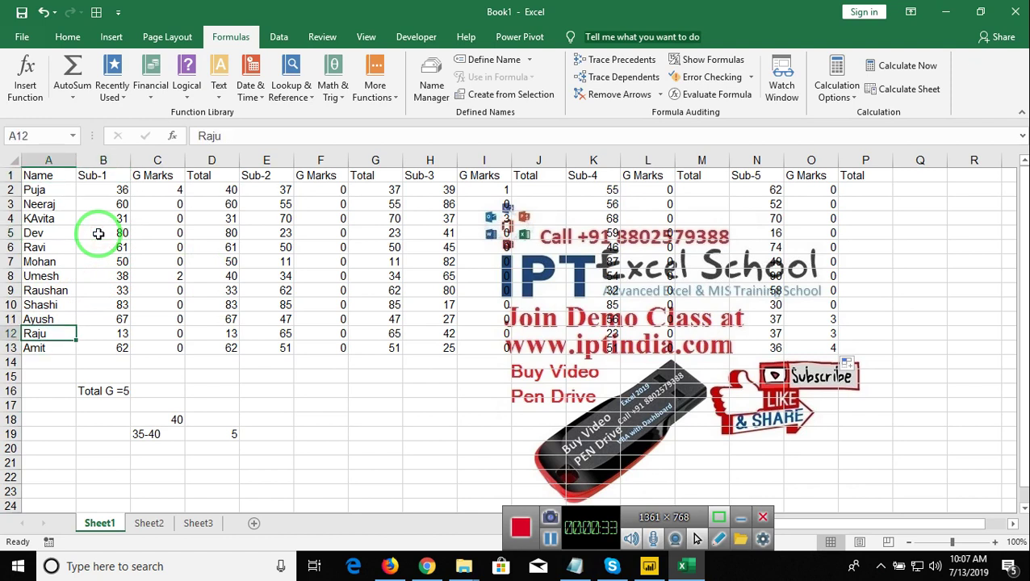
key("Up")
key("Up")
key("ctrl+Up")
key("Down")
key("Right")
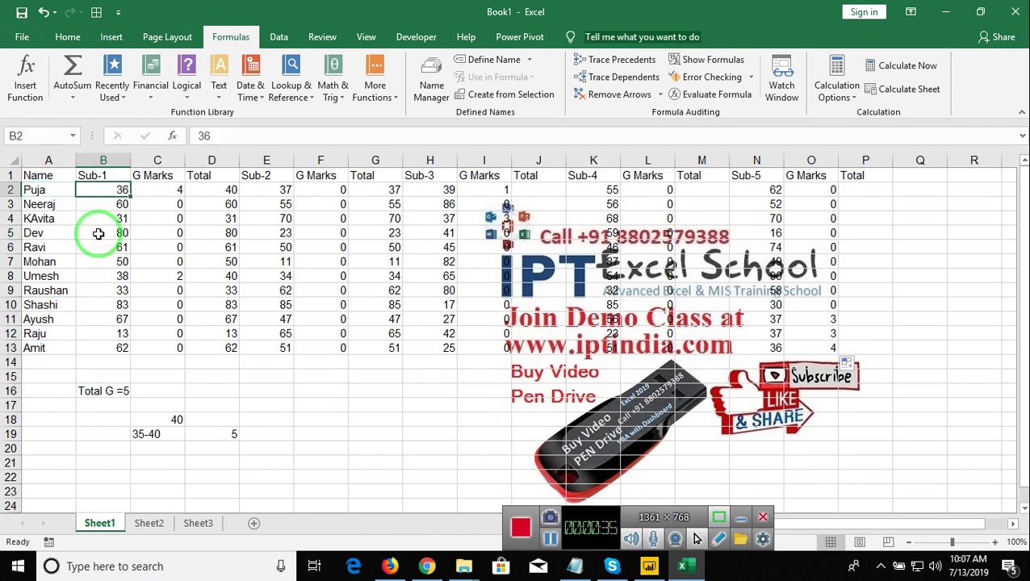
key("Up")
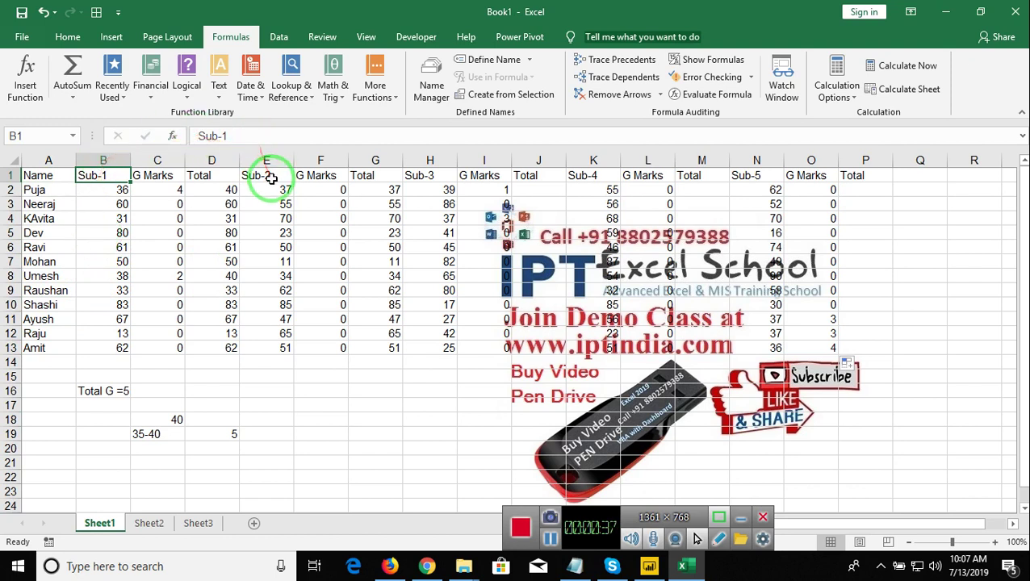
Look over the Sub-2 through Sub-5 column headings
left_click(271, 178)
left_click(440, 178)
left_click(586, 177)
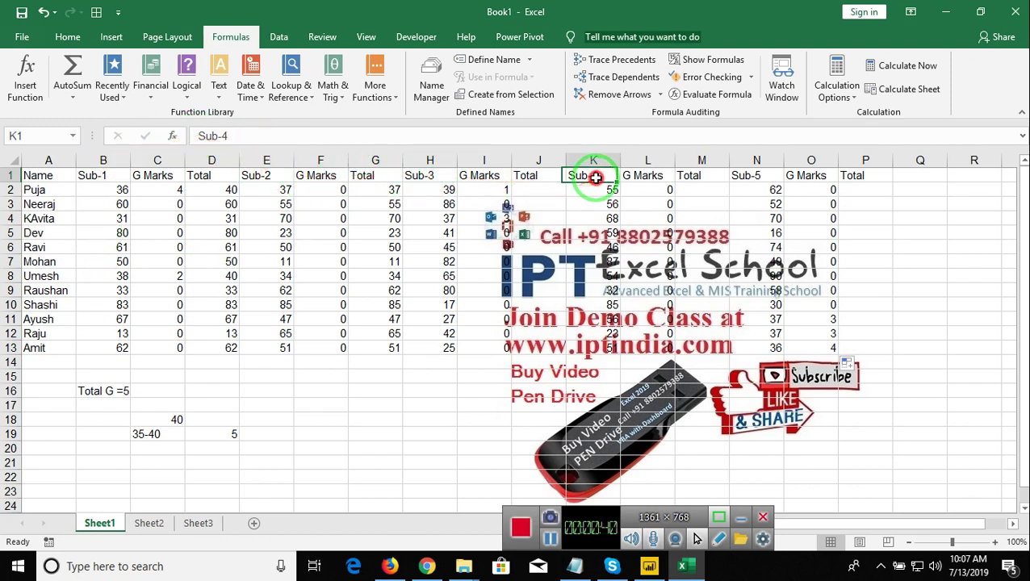
left_click(745, 176)
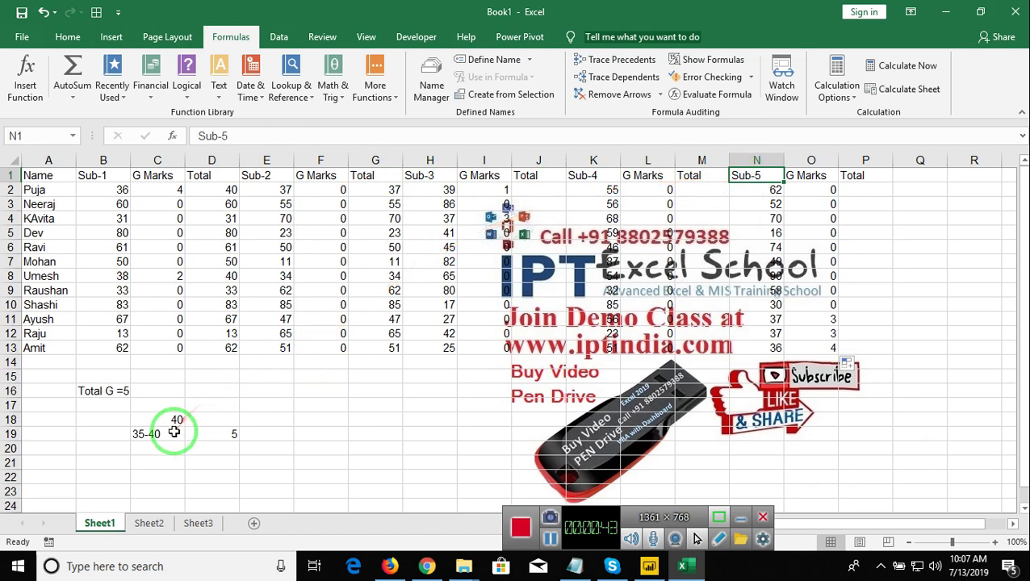
Label the pass mark 40 in row 18 as 'Passing'
left_click(174, 433)
key("Up")
key("Left")
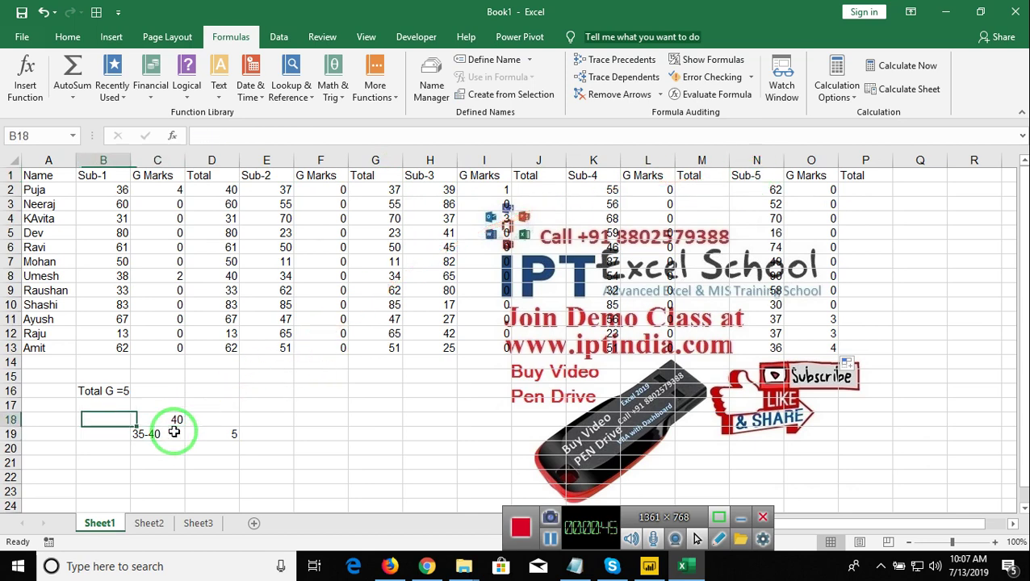
type("Pass")
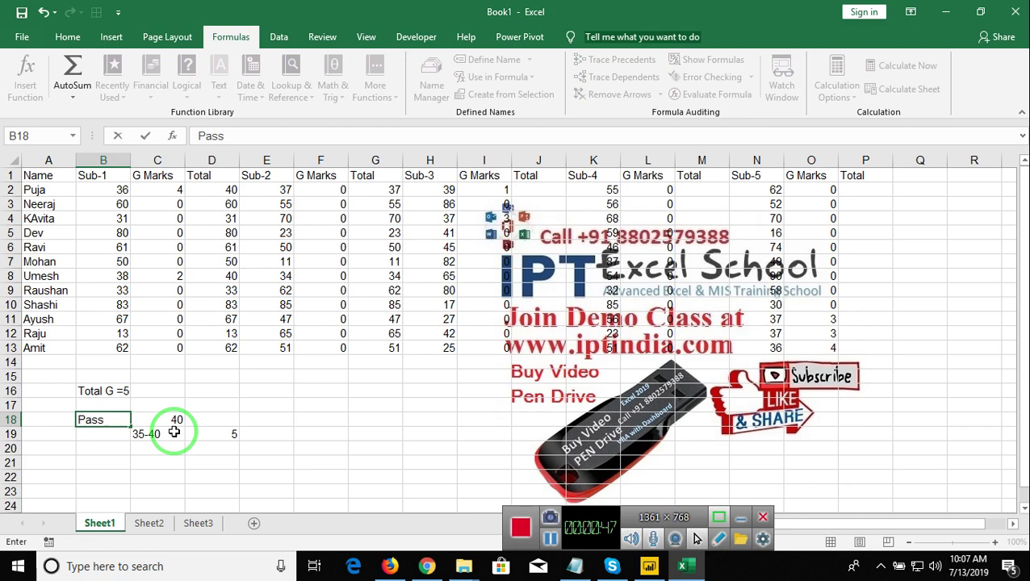
type("ing")
key("Return")
Review the Total G =5 note and the 35-40 grace range cell
key("Up")
key("Up")
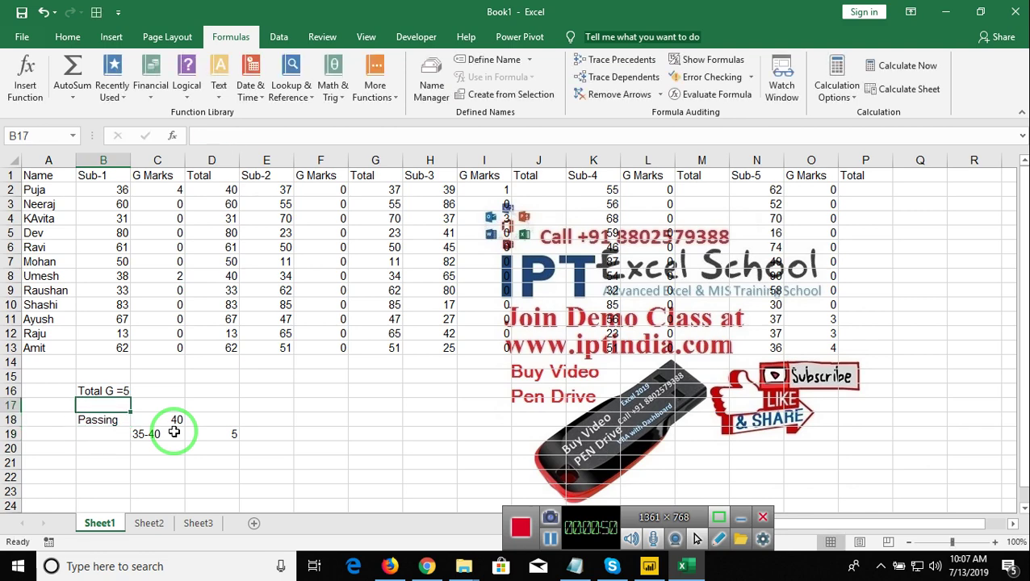
key("Up")
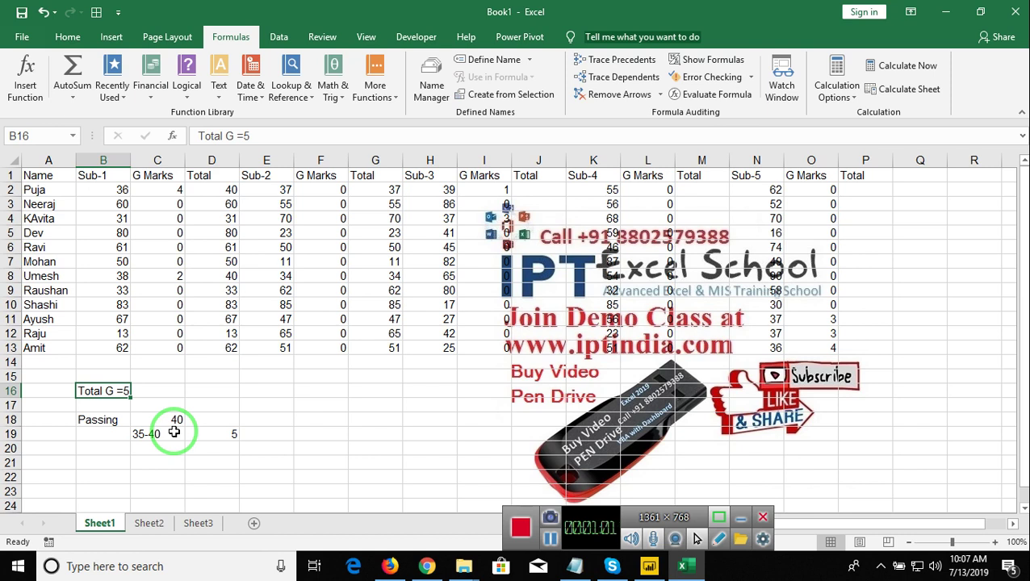
key("Down")
key("Down")
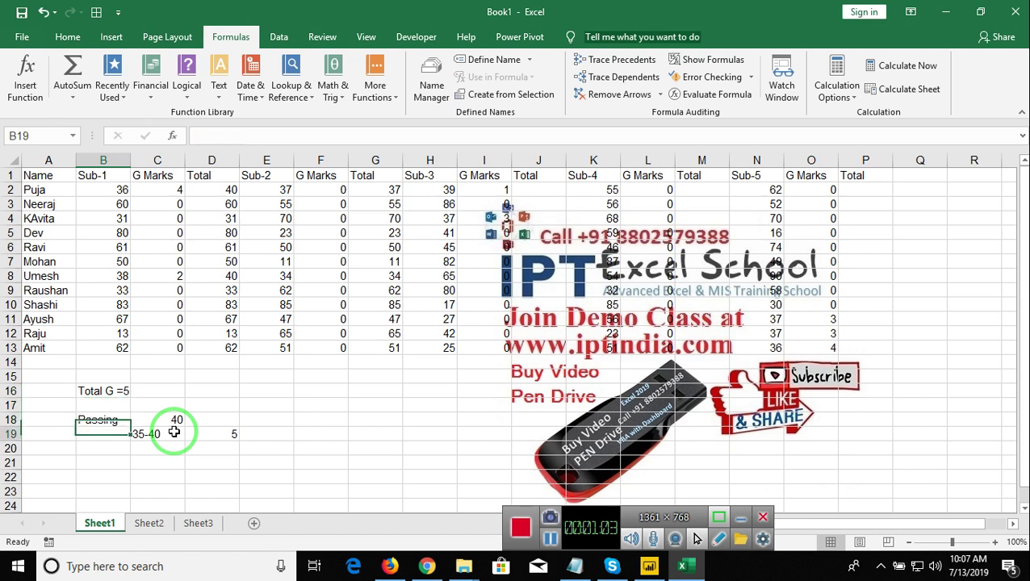
key("Down")
key("Right")
key("Right")
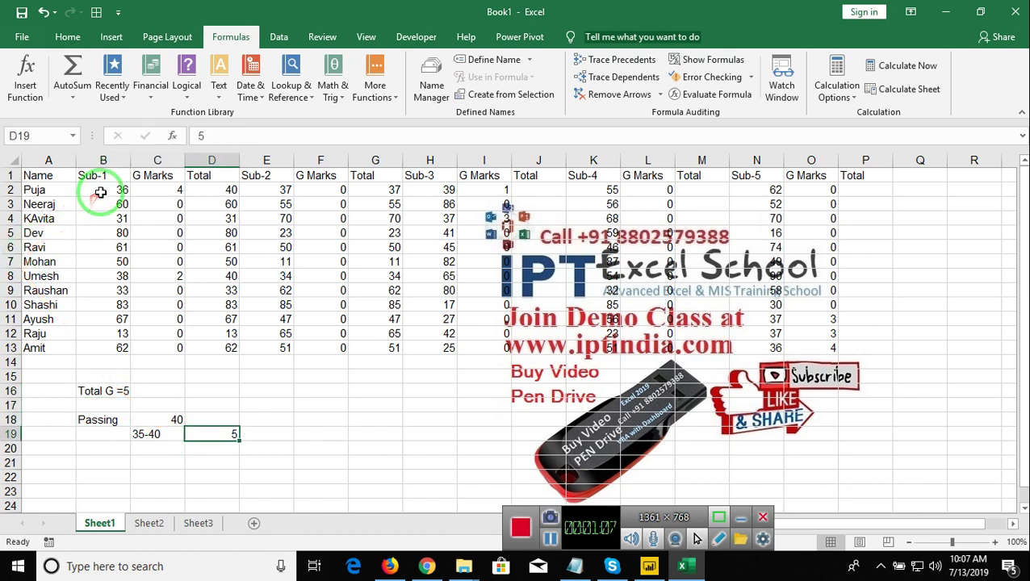
Select B2 and inspect C2's formula =IF(AND(B2>=35,B2<40),40-B2,0)
left_click(100, 192)
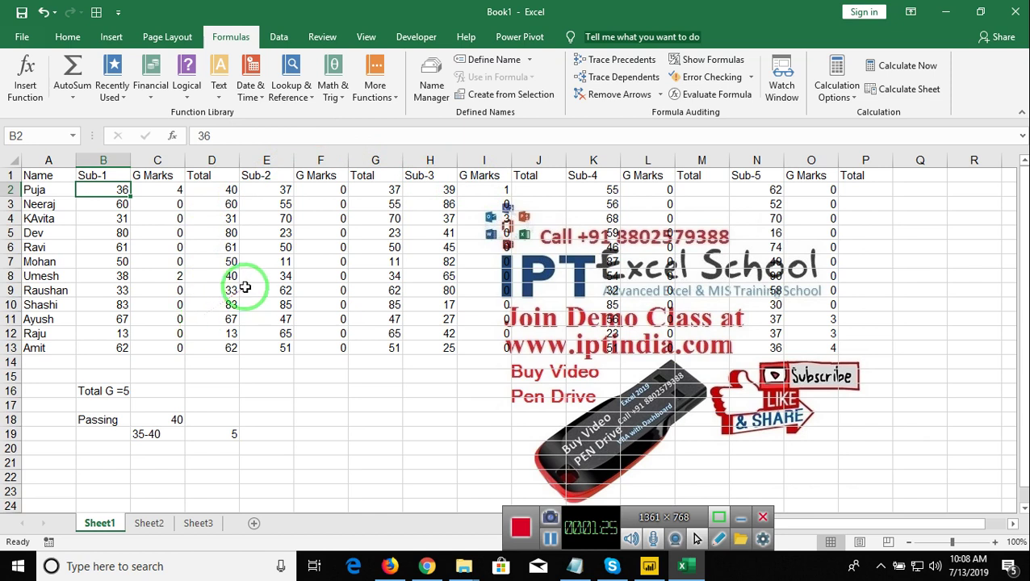
key("Right")
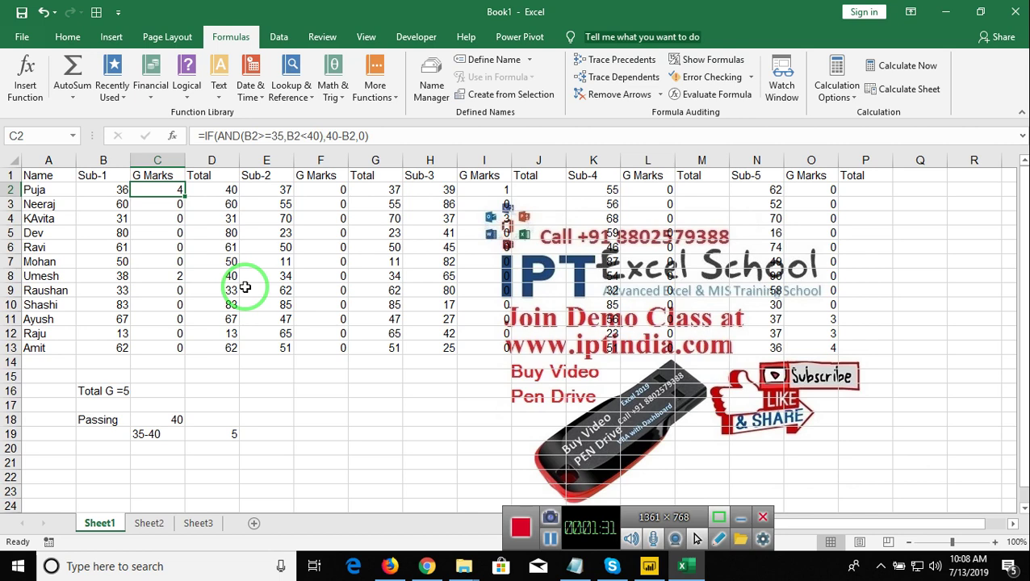
Switch to Chrome and briefly use the YouTube Studio channel search
left_click(425, 565)
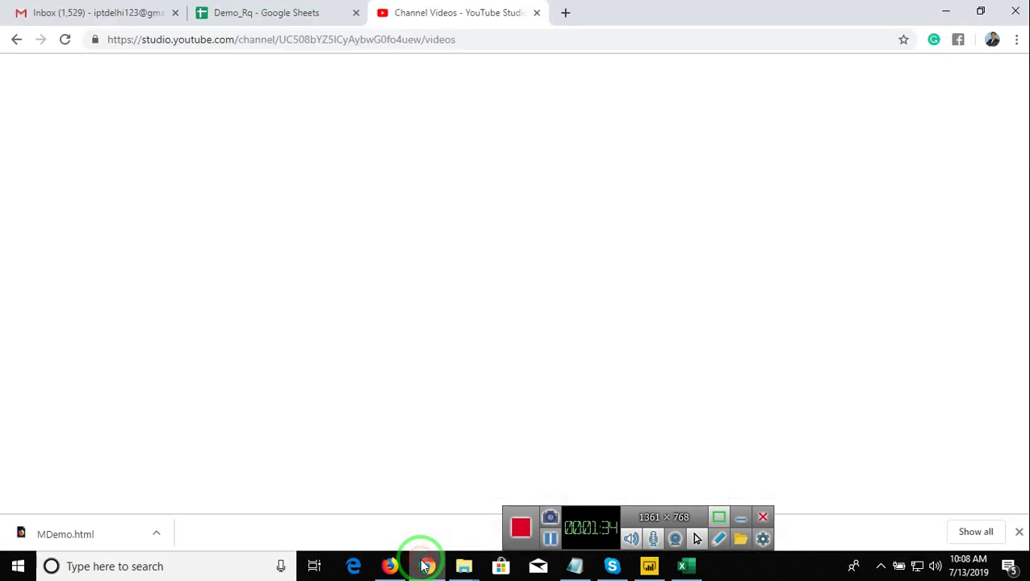
left_click(357, 82)
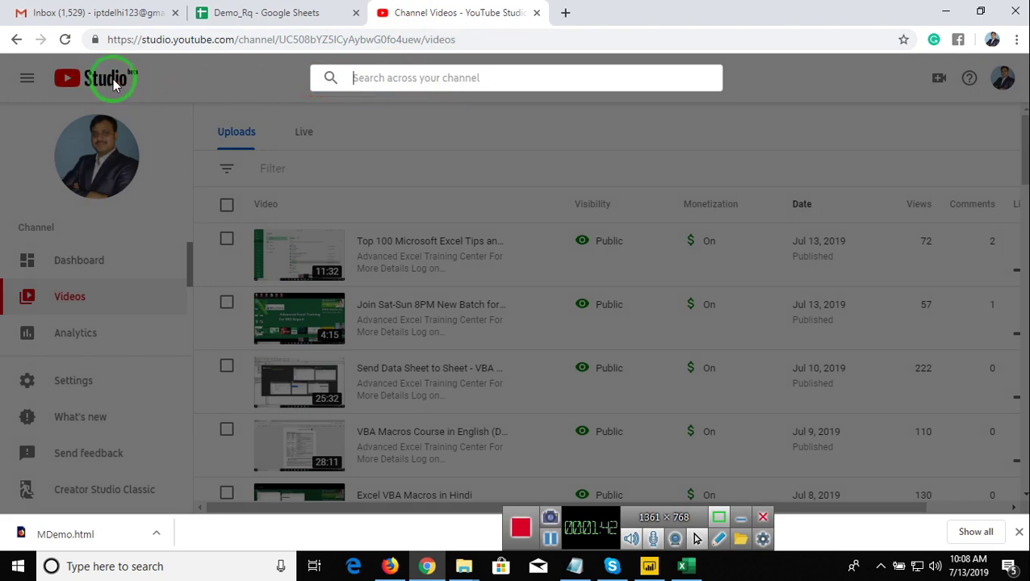
left_click(307, 71)
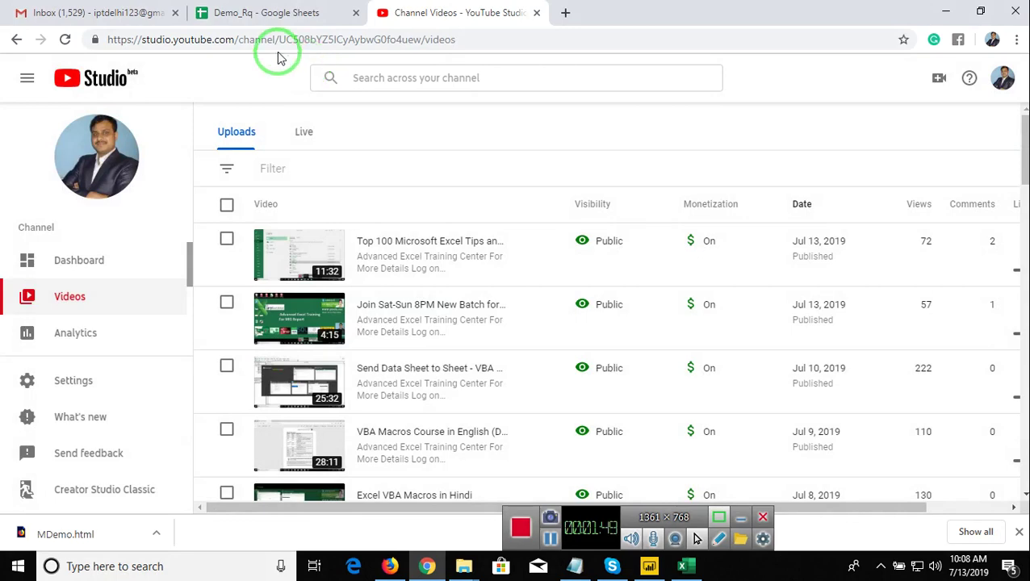
Show the desktop, then cycle the open windows back to Book1 in Excel
key("super+d")
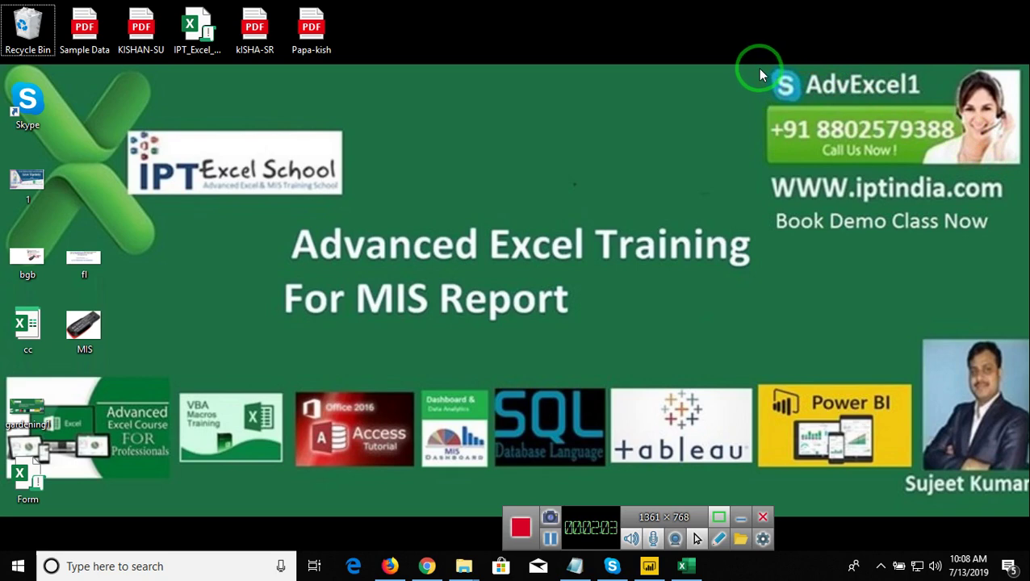
key("alt+Tab")
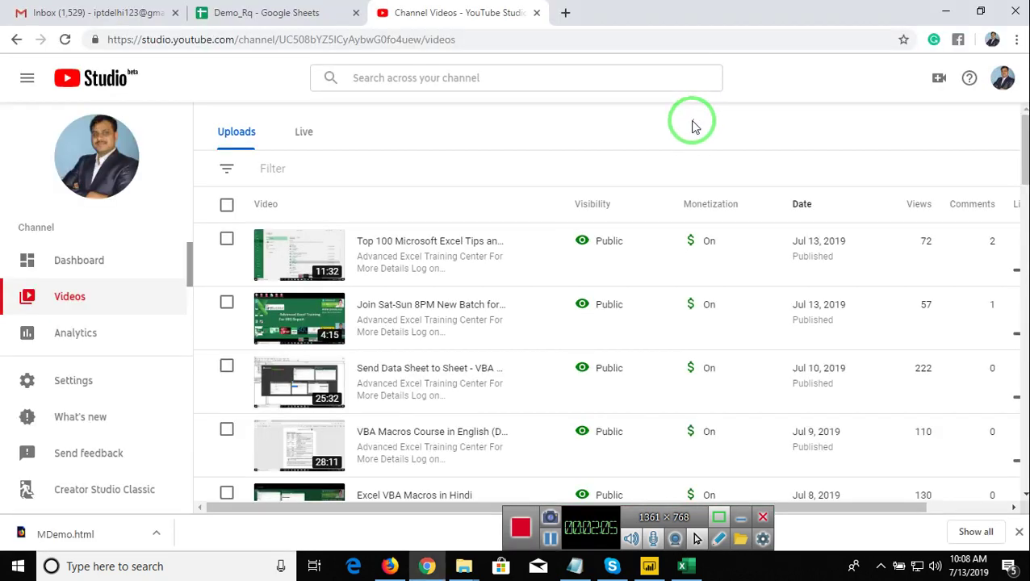
key("alt+Tab")
key("alt+Tab")
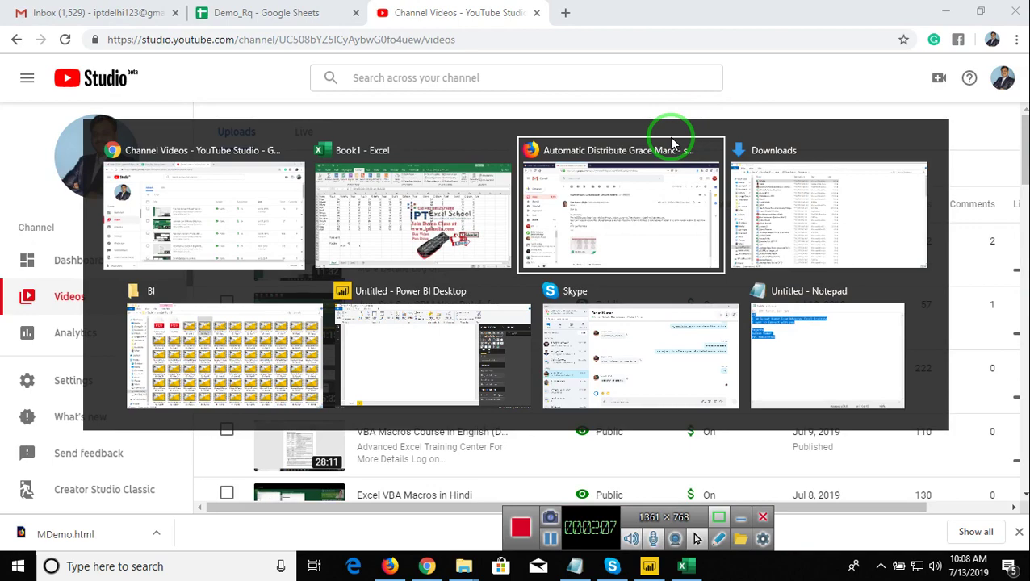
key("Escape")
key("alt+Tab")
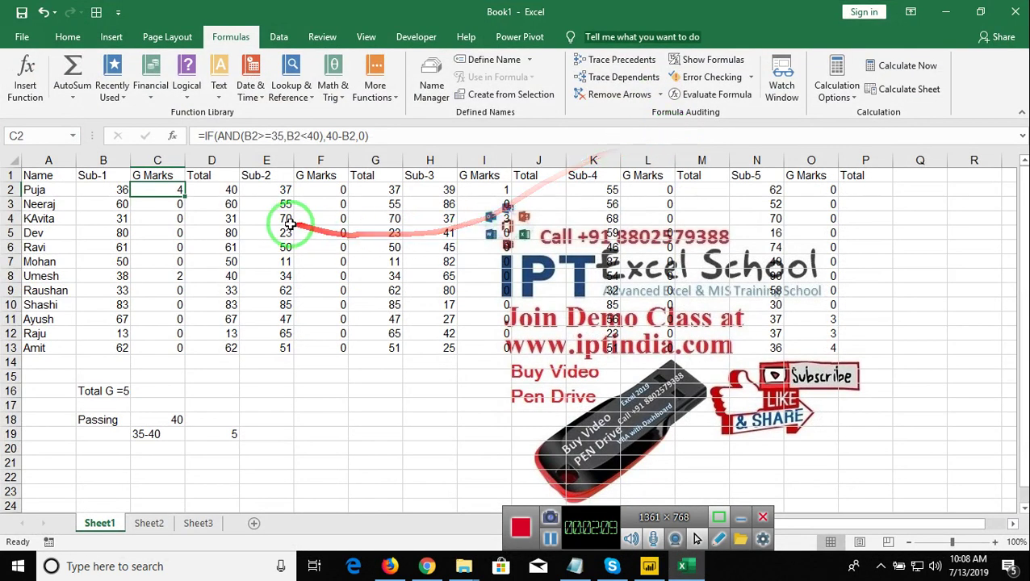
Clear C2 and begin a new formula with =IF(AND(B2>=35,
key("Delete")
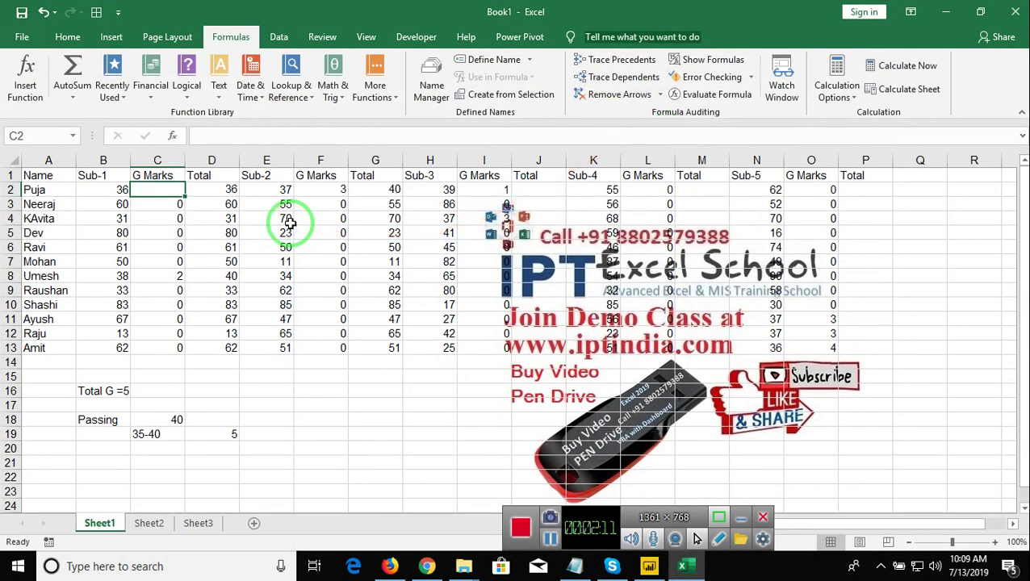
type("=")
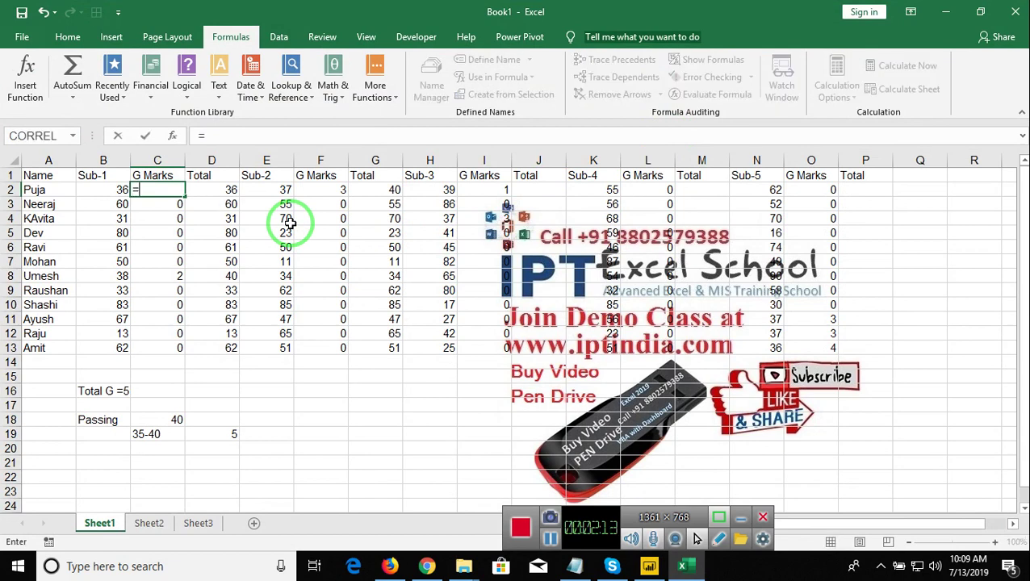
type("IF(")
key("Left")
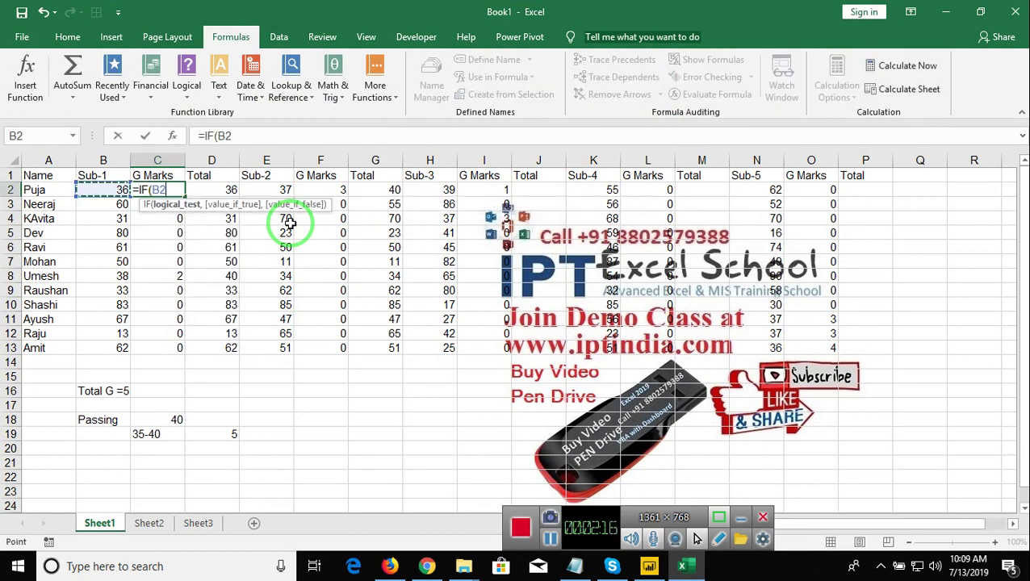
key("BackSpace")
type("a")
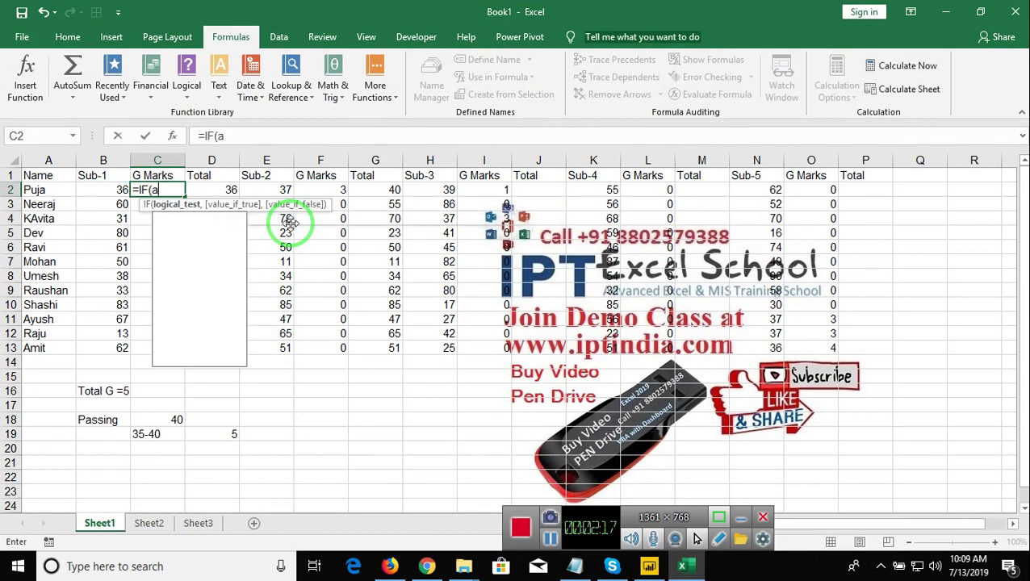
type("nd(")
key("Left")
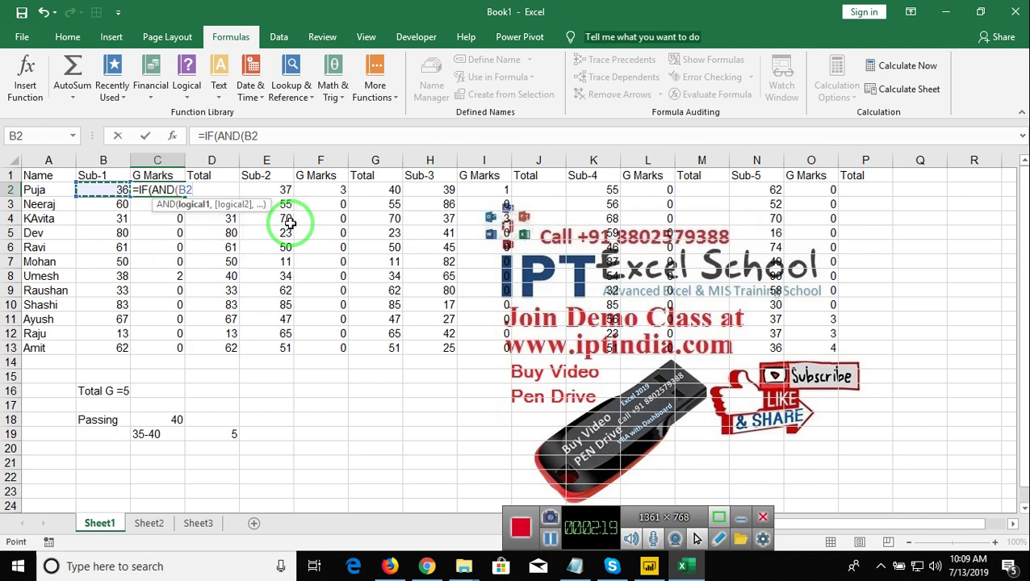
type(">=")
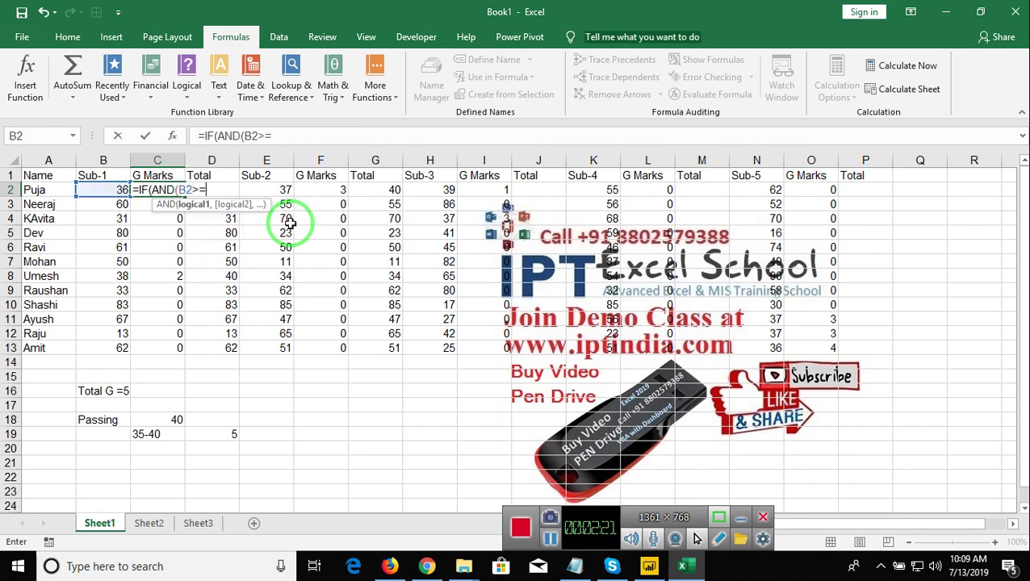
type("35")
type(",")
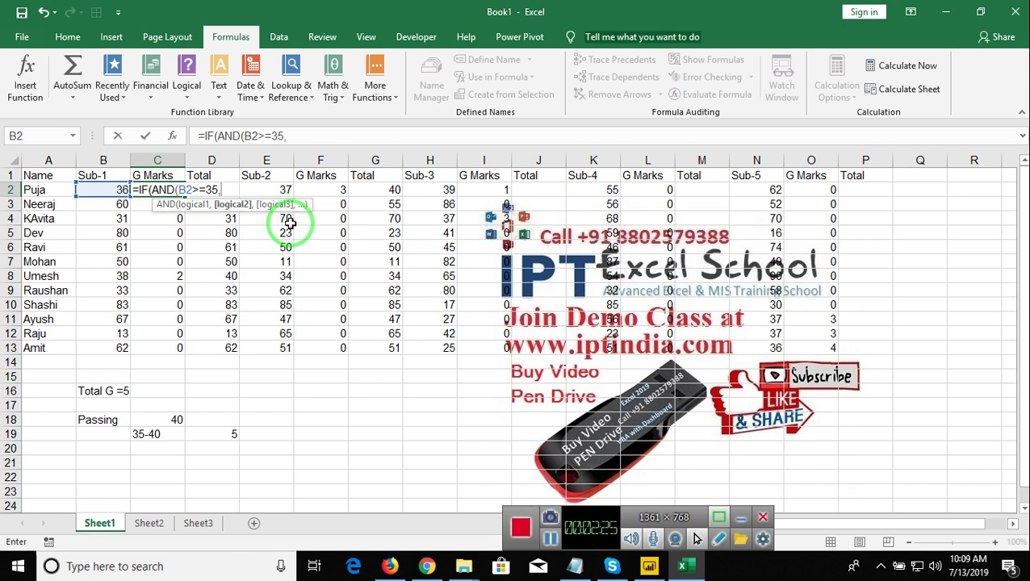
Complete C2 as =IF(AND(B2>=35,B2<40),40-B2,0) and reopen it for review
left_click(111, 190)
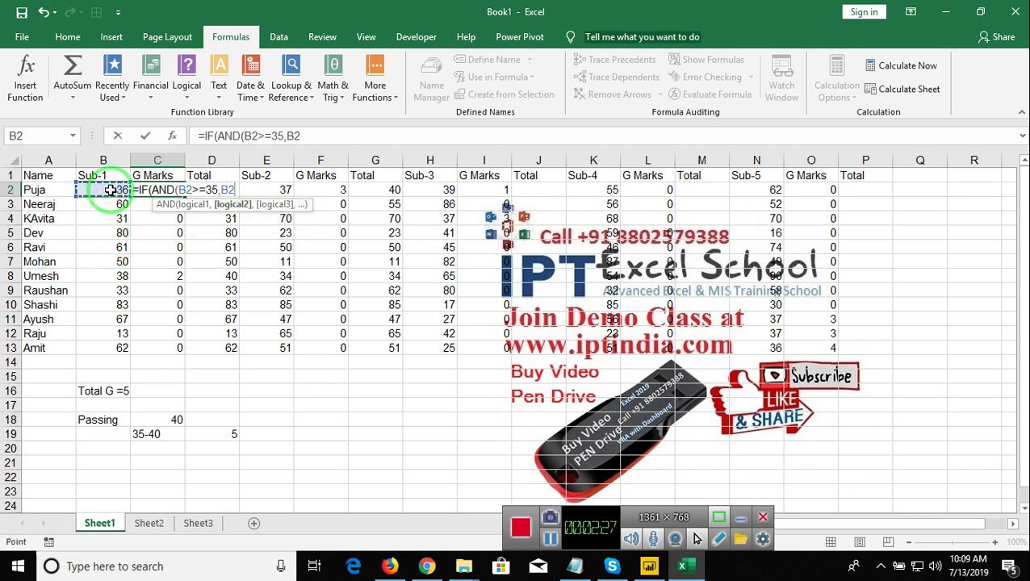
type("<=")
type("40")
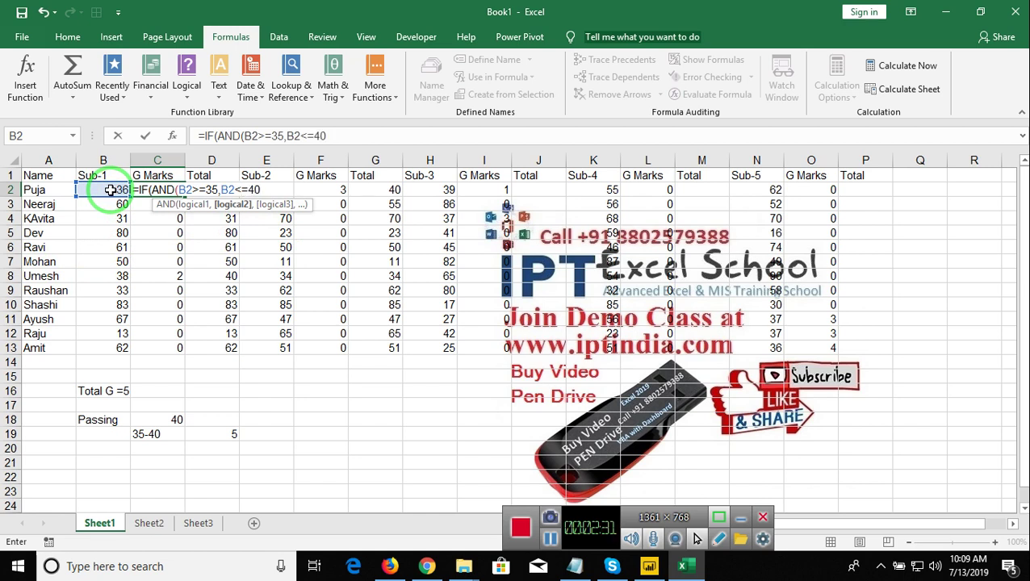
key("BackSpace")
key("BackSpace")
key("BackSpace")
type("40")
type(")")
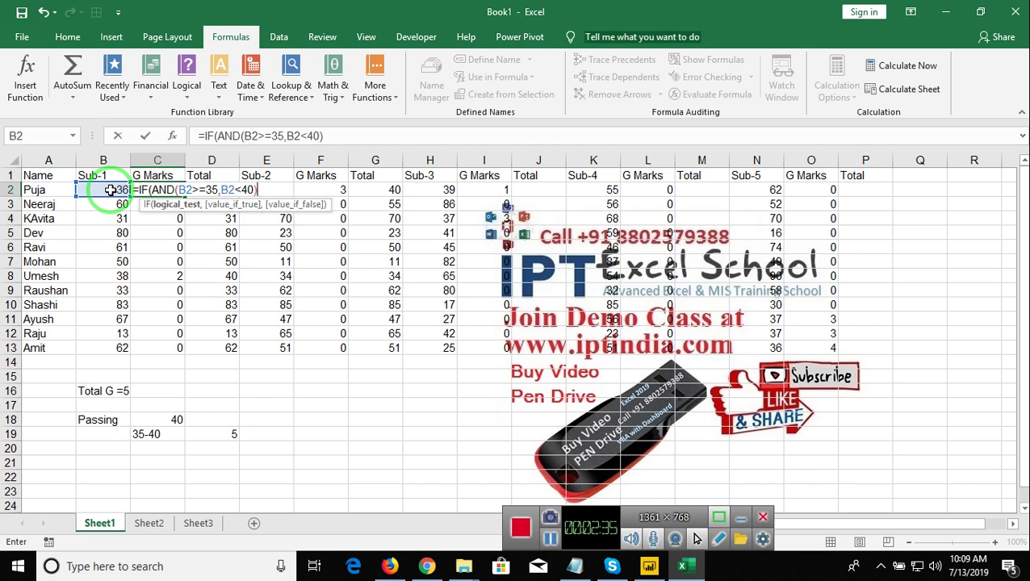
type(",40")
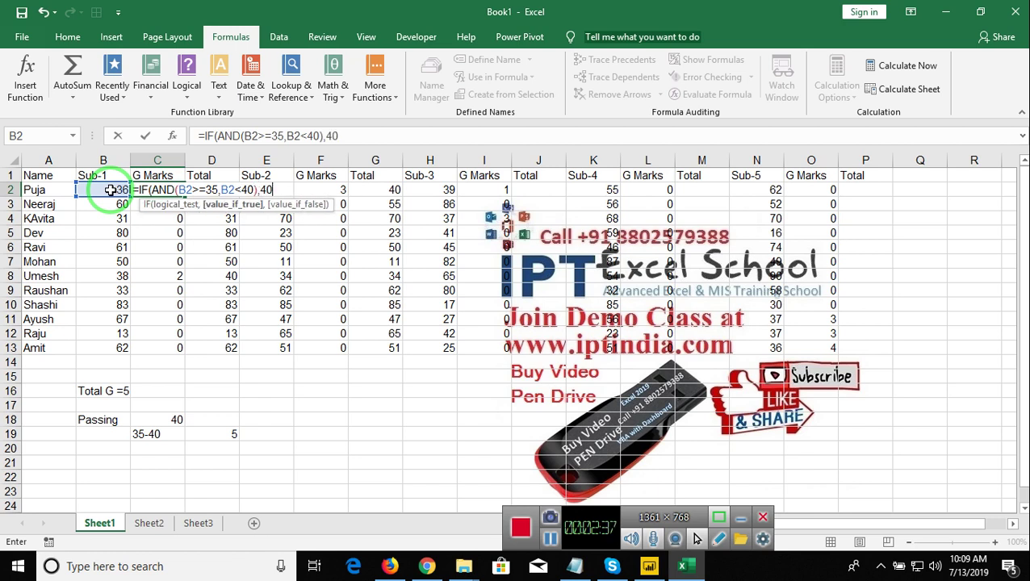
type("-")
left_click(110, 189)
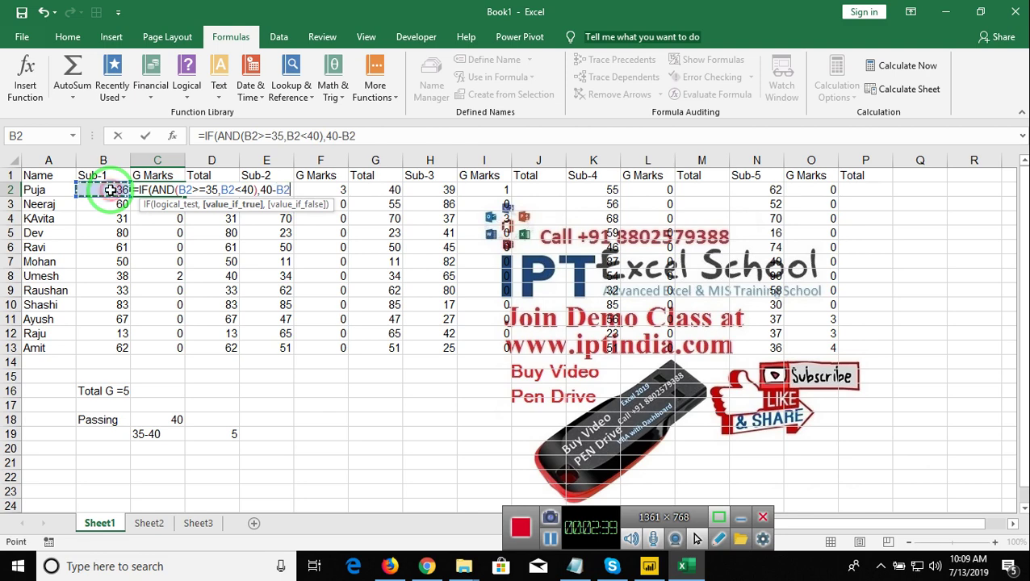
type(",0")
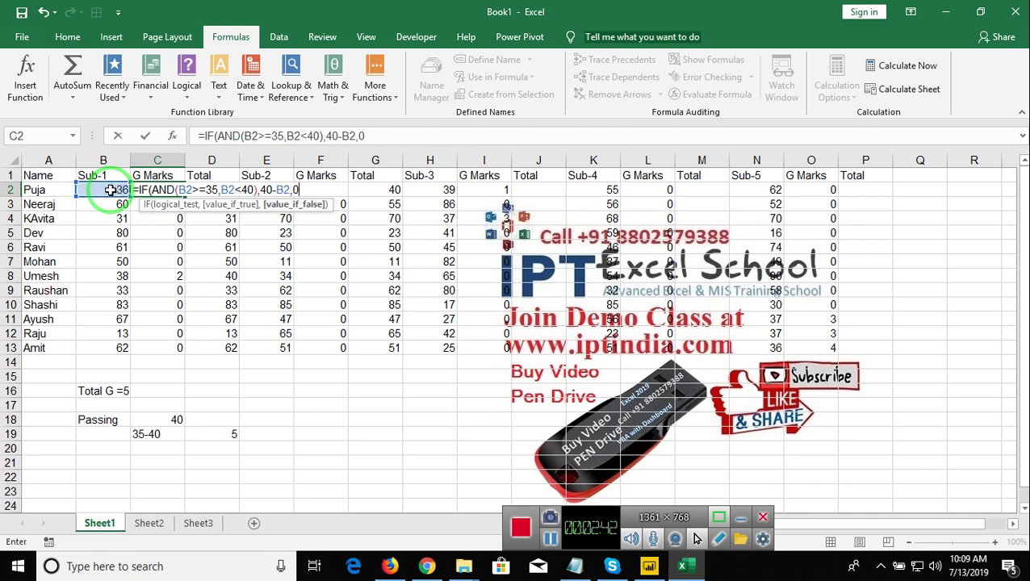
key("Return")
key("Return")
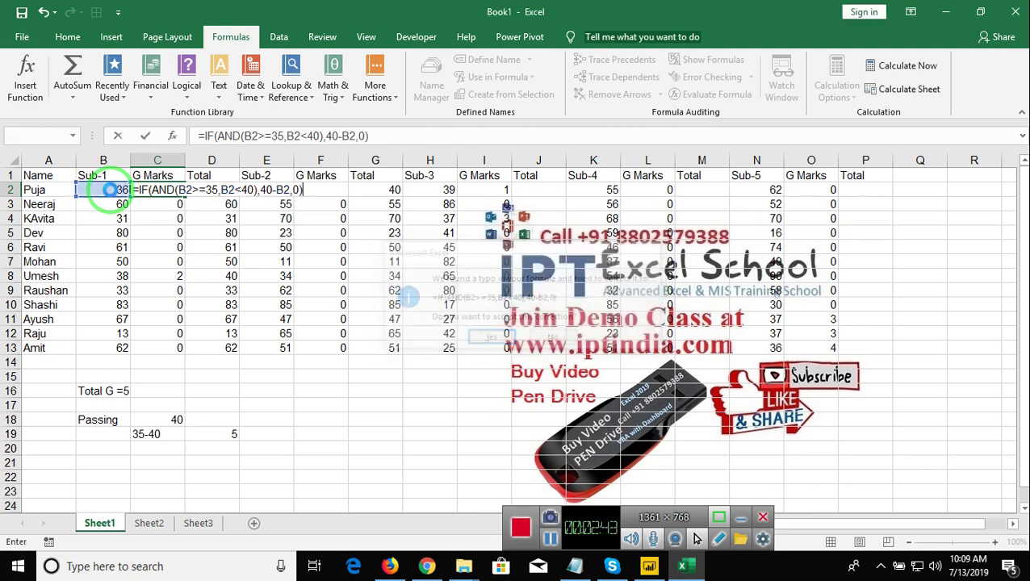
double_click(167, 190)
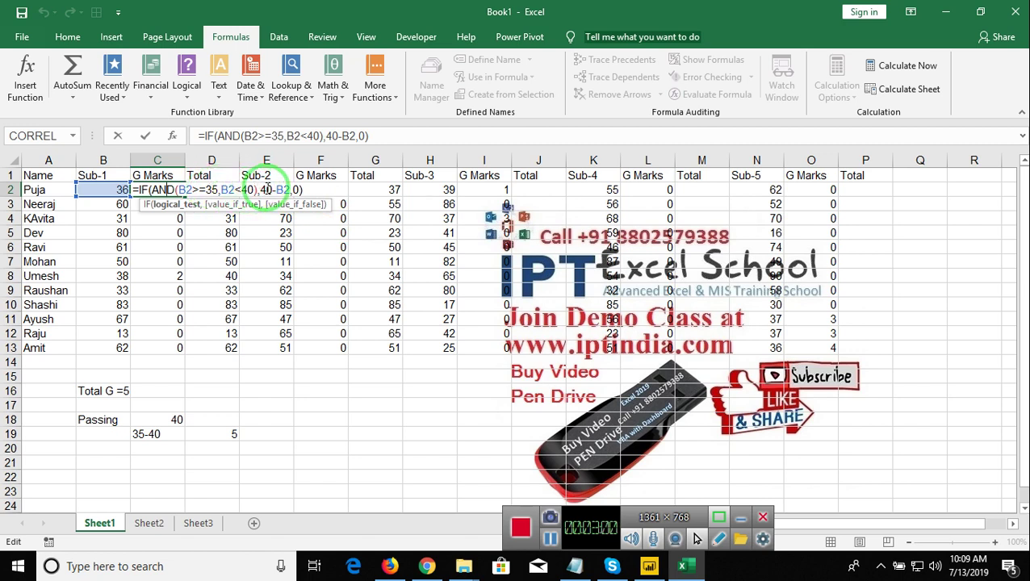
key("Return")
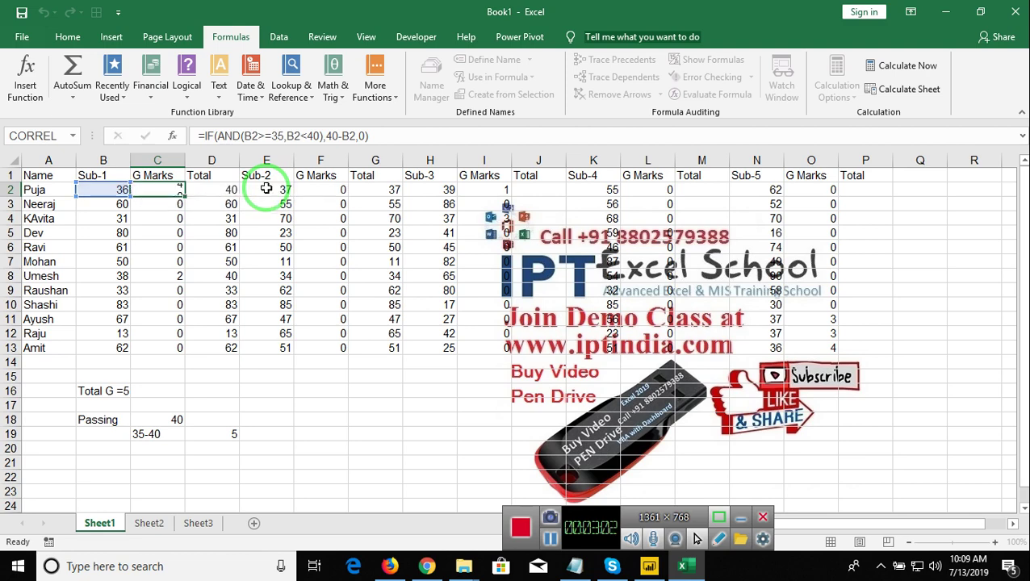
key("Up")
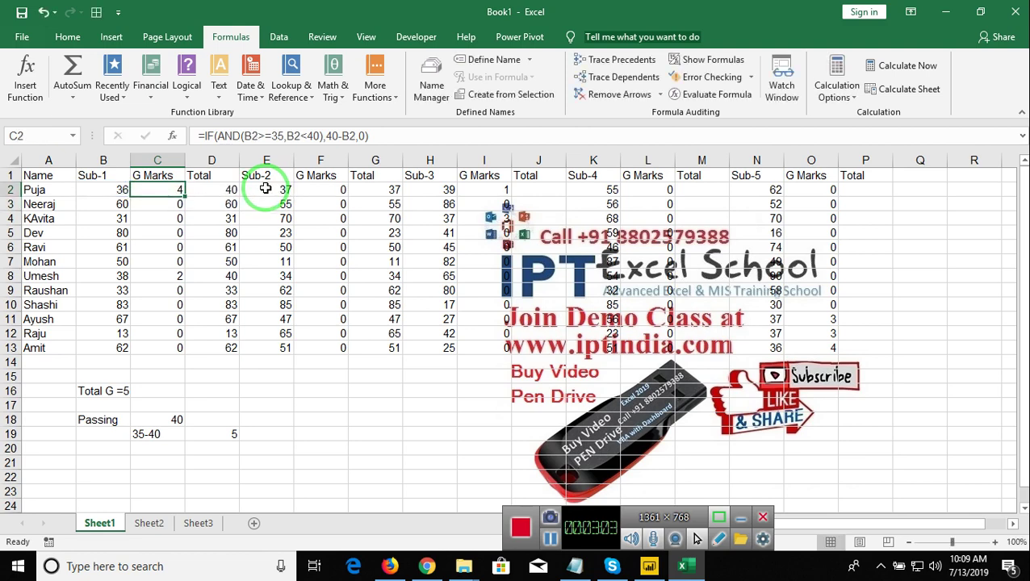
key("Right")
key("Right")
key("Right")
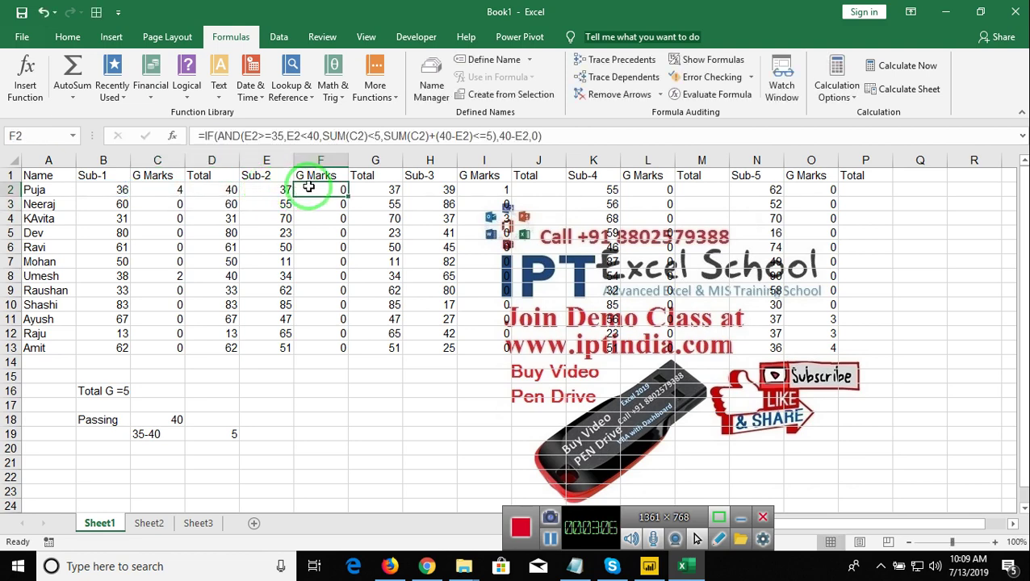
double_click(309, 187)
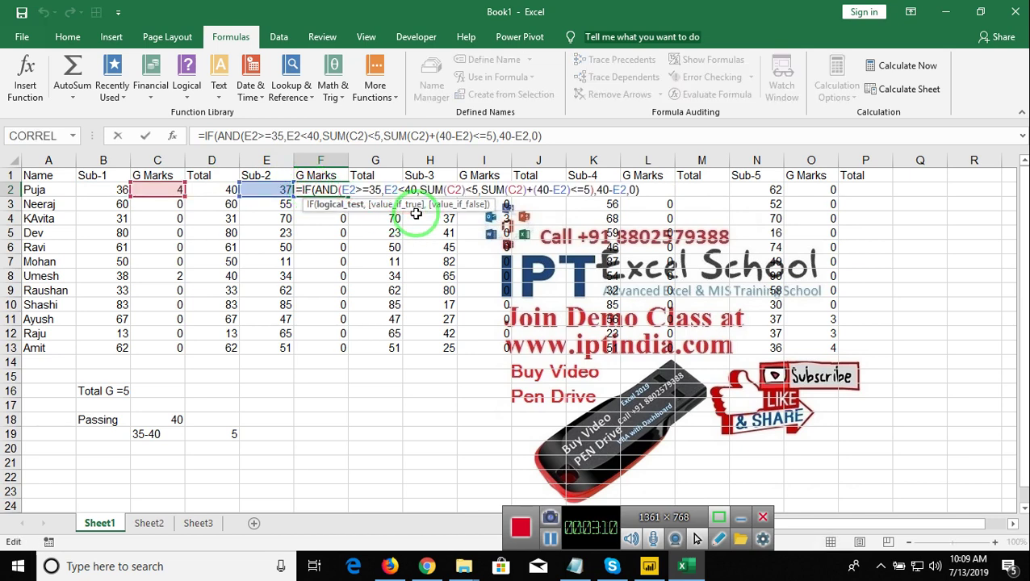
key("Right")
key("Right")
key("Right")
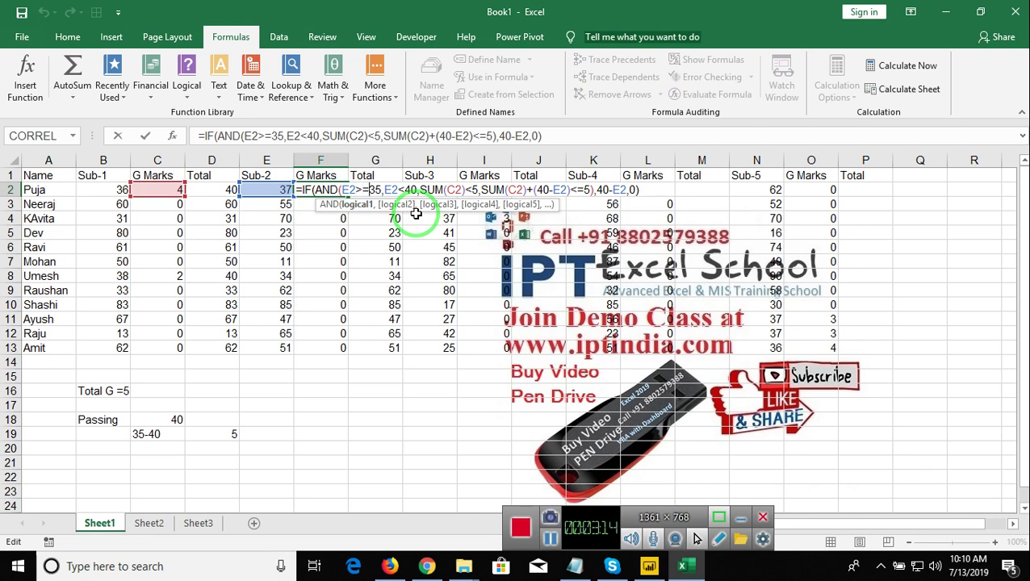
key("Right")
key("Right")
key("Right")
key("Right")
key("Right")
key("Right")
key("Right")
key("Right")
key("Right")
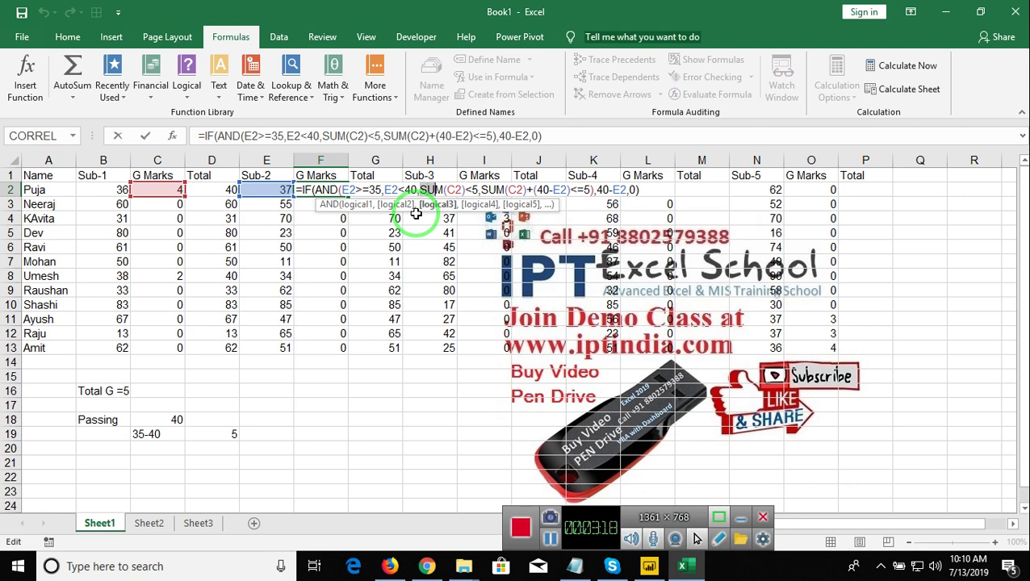
key("Right")
key("Right")
key("Right")
key("Right")
key("Right")
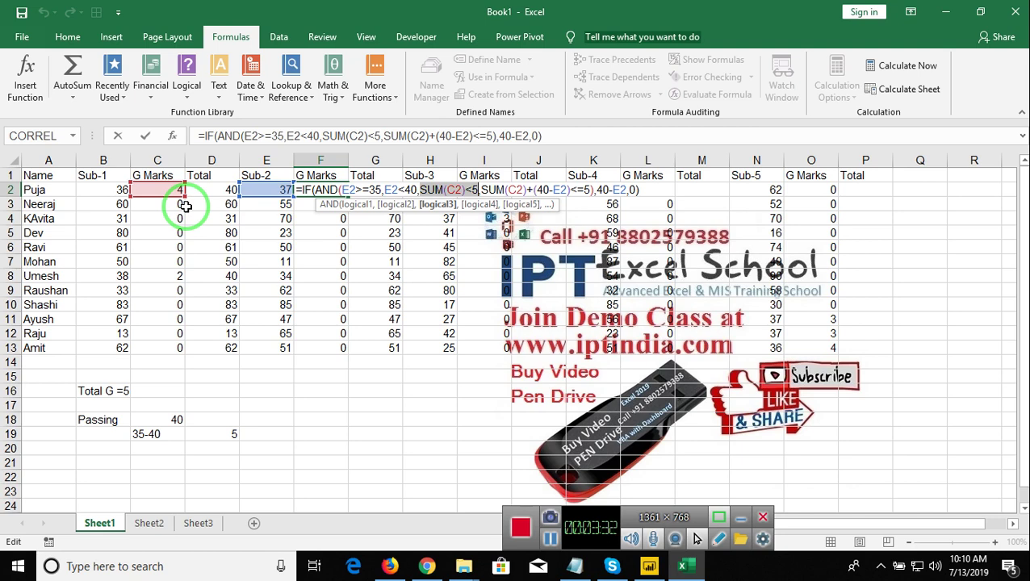
key("Right")
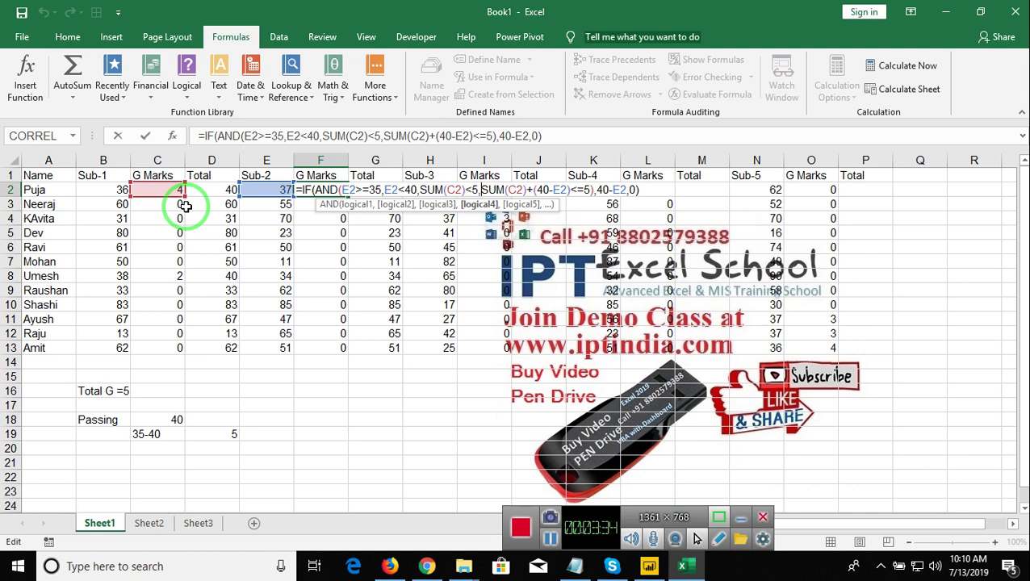
key("shift+Right")
key("shift+Right")
key("shift+Right")
key("shift+Right")
key("shift+Right")
key("shift+Right")
key("shift+Right")
key("shift+Right")
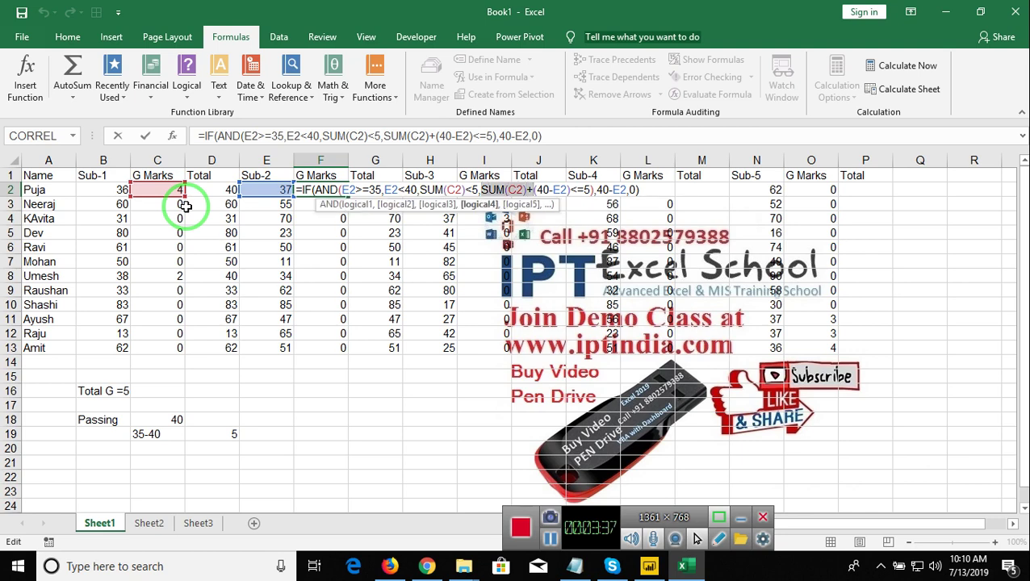
key("shift+Right")
key("shift+Right")
key("shift+Right")
key("shift+Right")
key("shift+Right")
key("shift+Right")
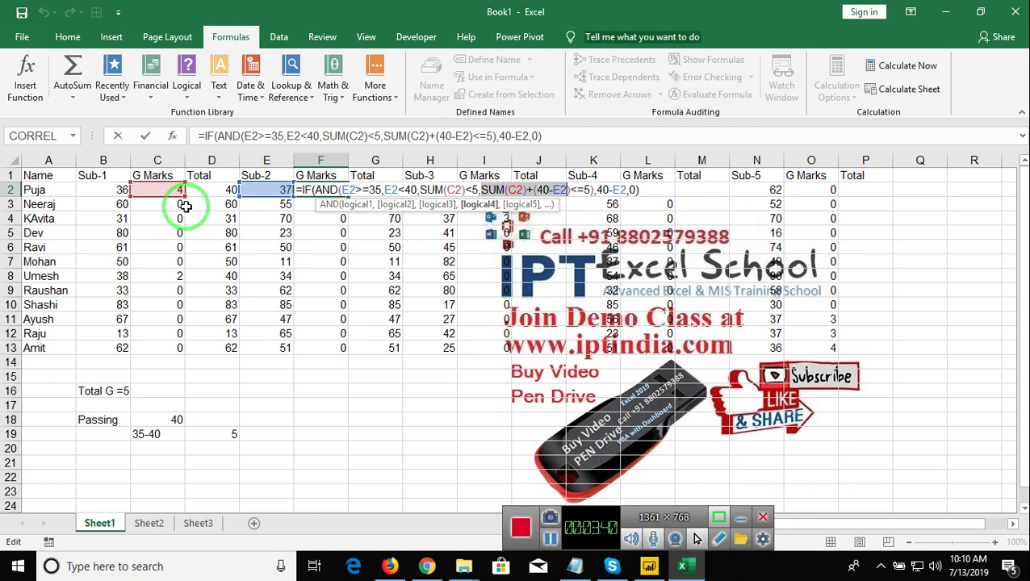
key("shift+Right")
key("shift+Right")
key("shift+Left")
key("Right")
key("Right")
key("Right")
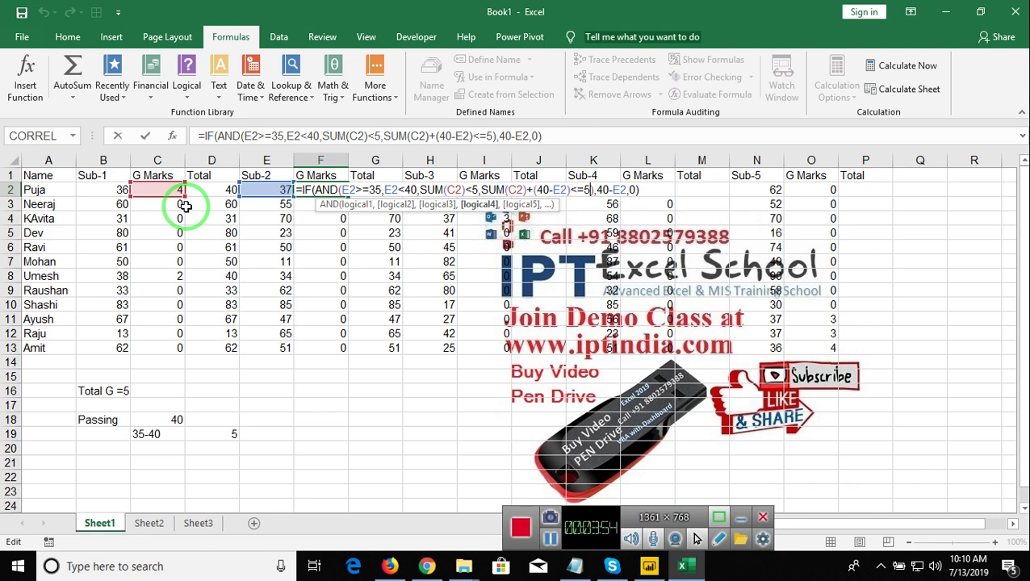
key("Right")
key("Right")
key("shift+Right")
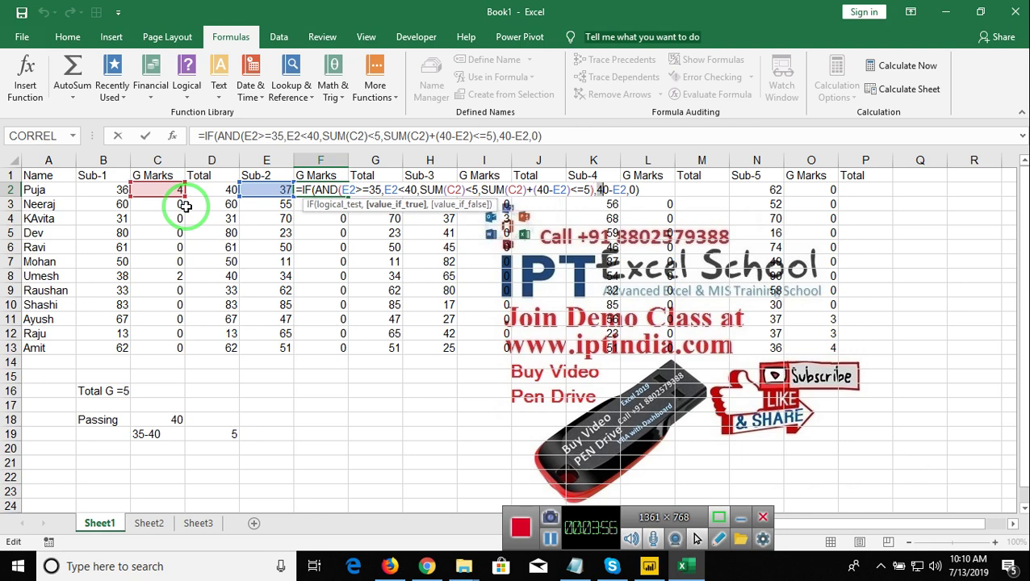
key("shift+Right")
key("shift+Right")
key("shift+Right")
key("shift+Right")
key("Right")
key("Right")
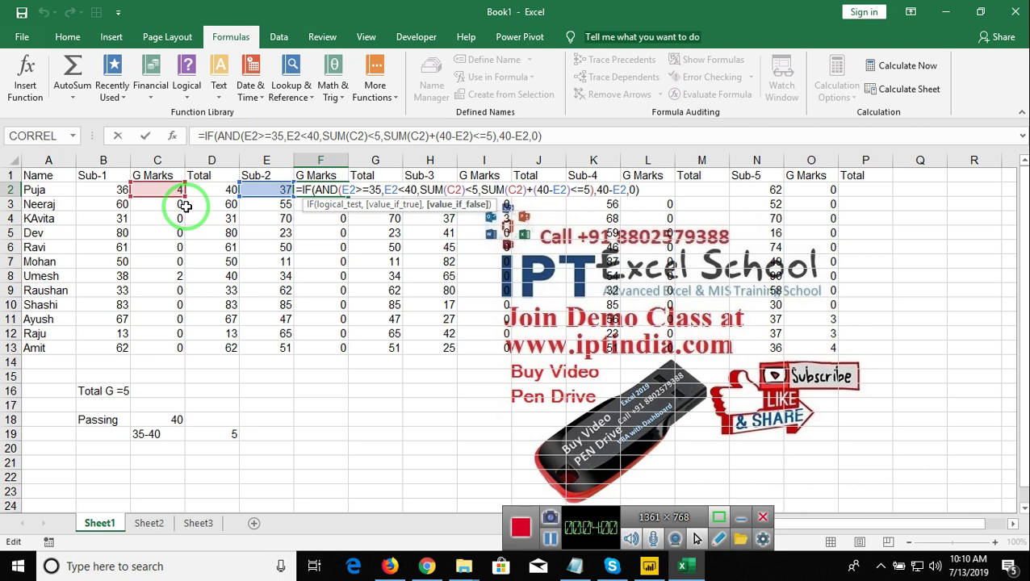
key("ctrl+Return")
Review I2's IF/AND/SUM grace formula with SUM(C2,F2), returning 1 for Sub-3's 39
key("Right")
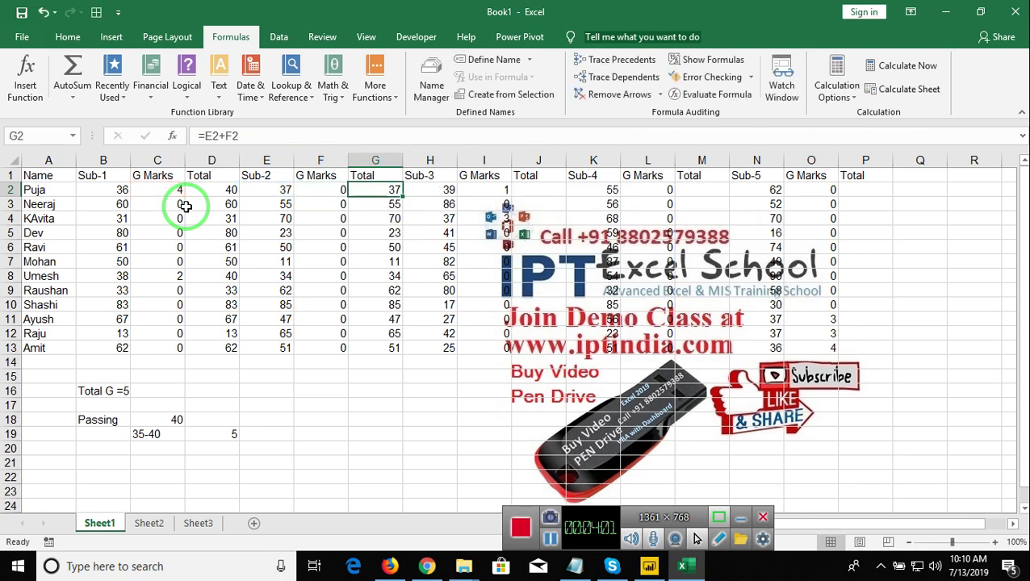
key("Right")
key("Right")
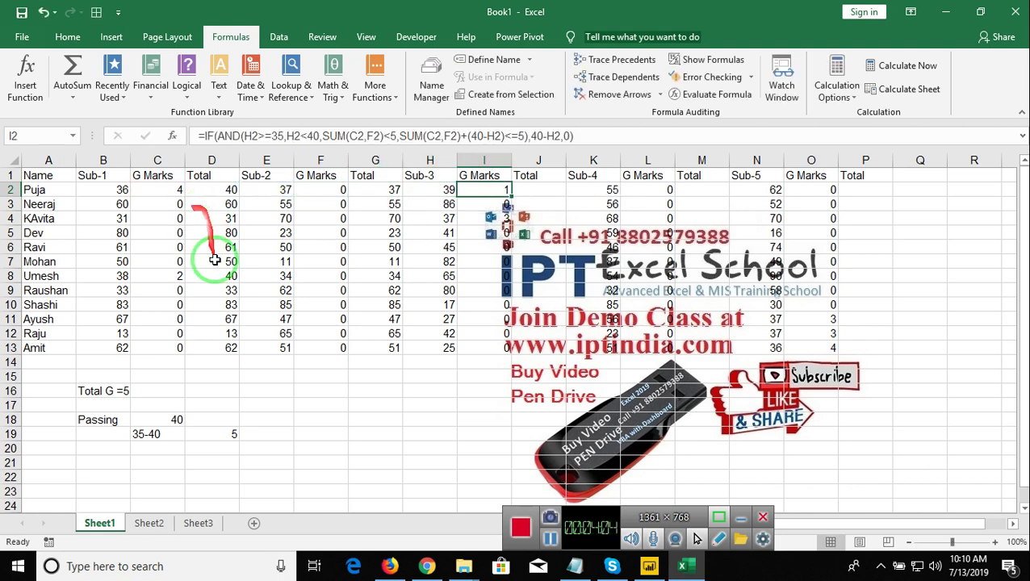
left_click(491, 191)
double_click(491, 190)
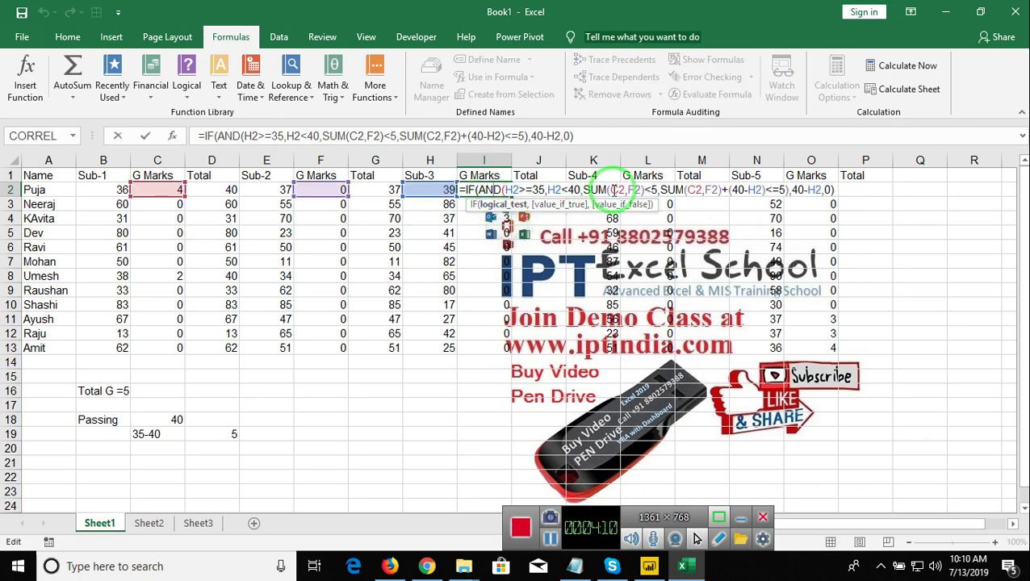
left_click(614, 190)
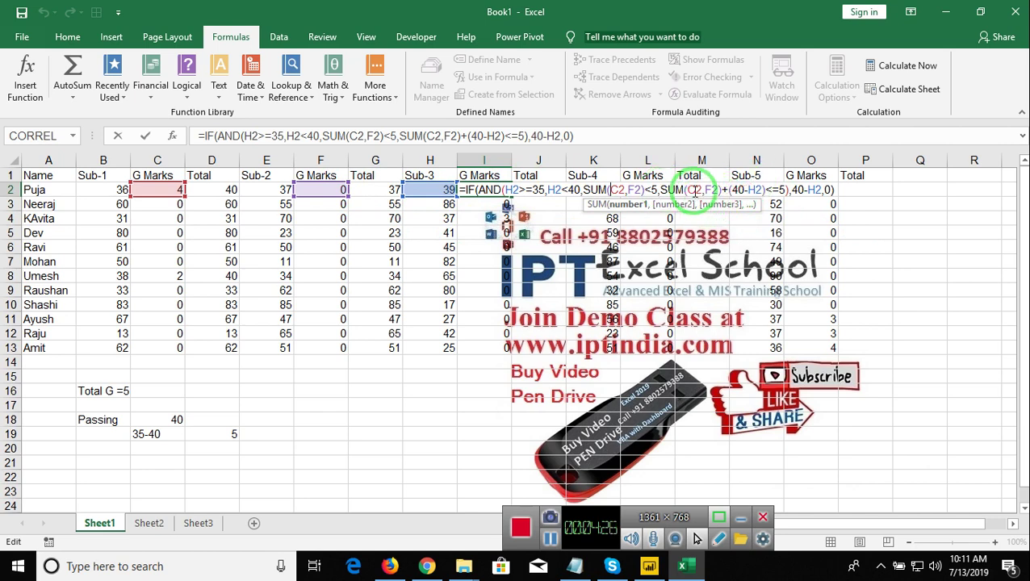
left_click(695, 190)
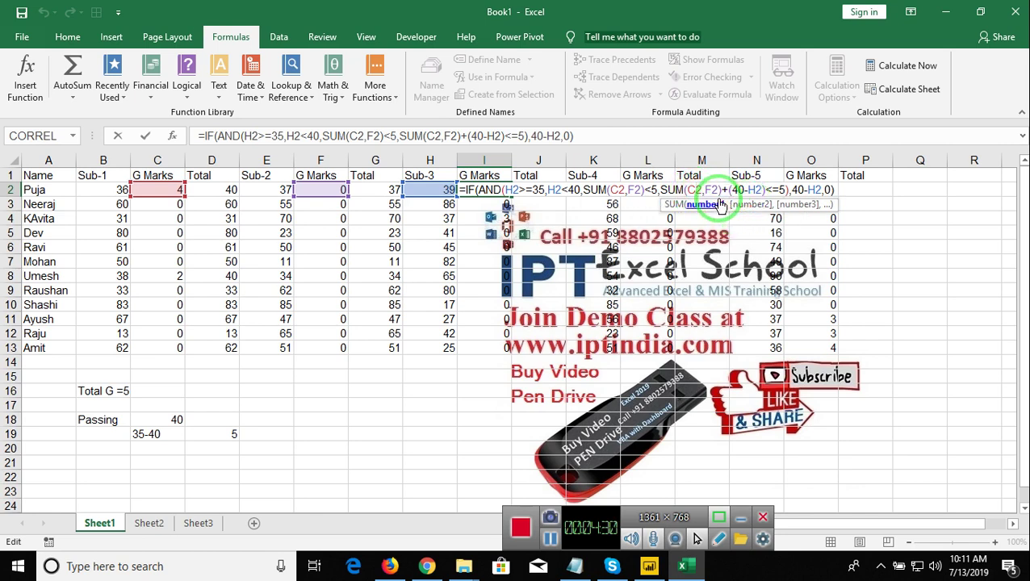
left_click(743, 191)
double_click(743, 191)
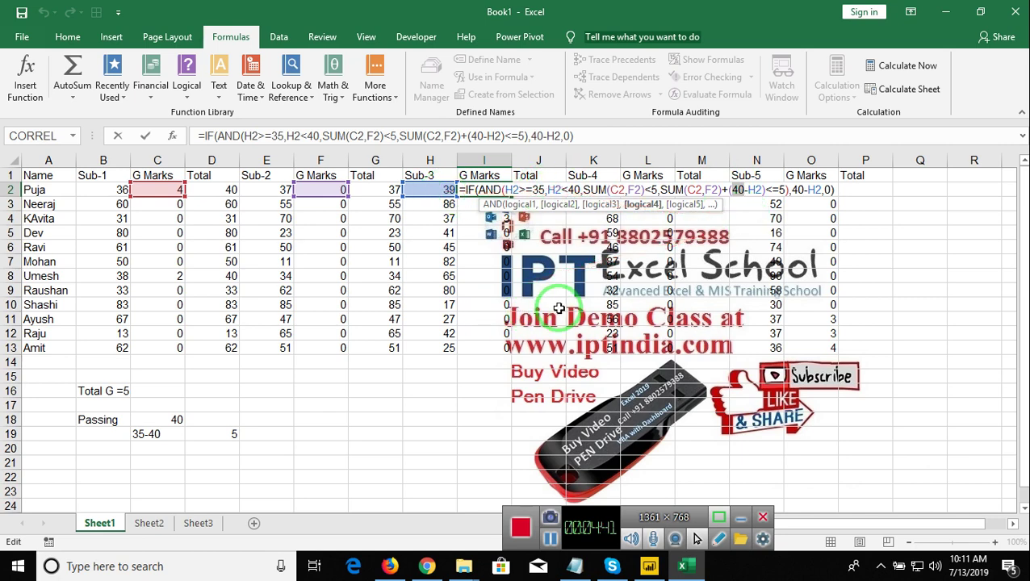
key("Return")
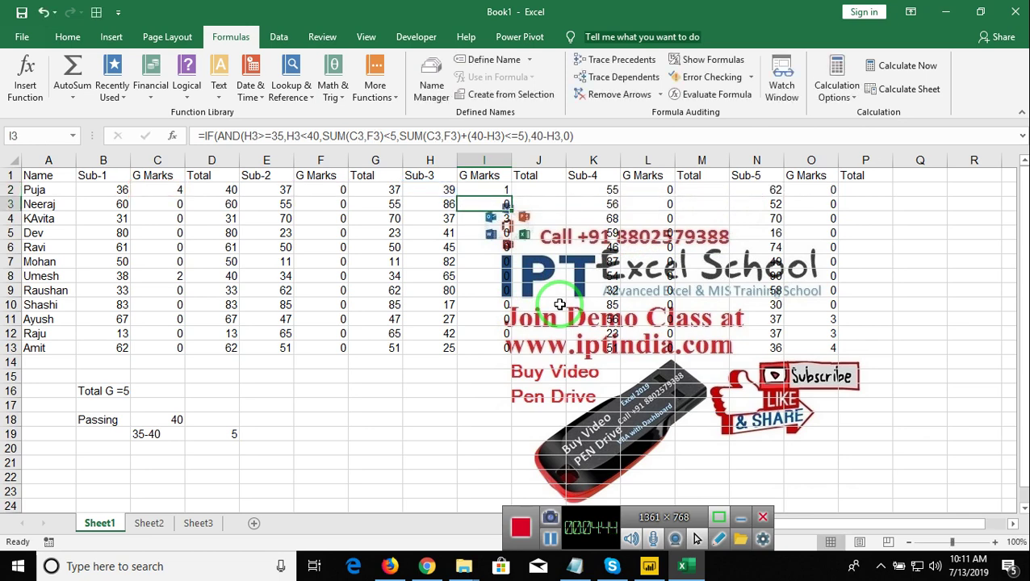
key("Up")
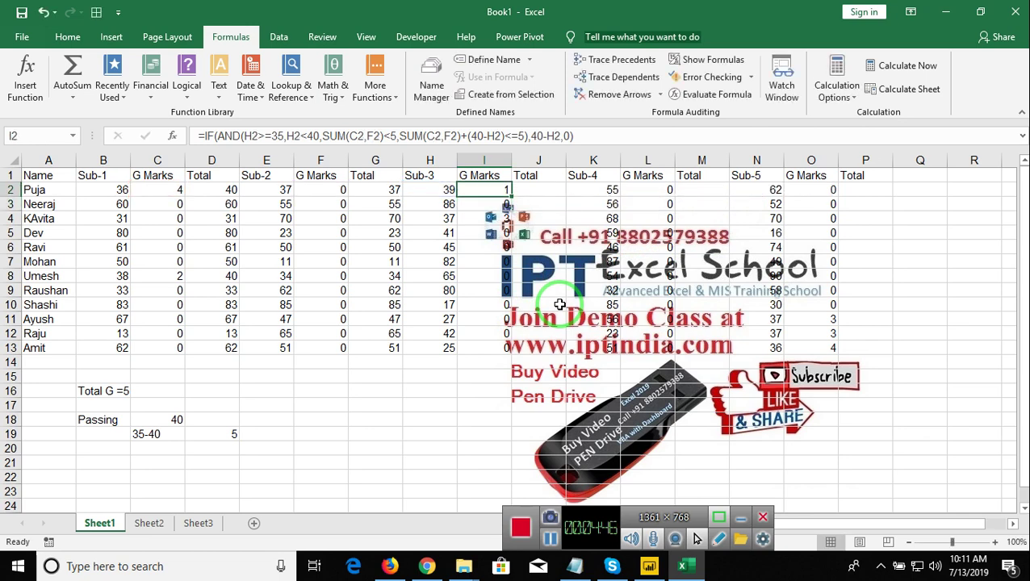
key("Right")
key("Right")
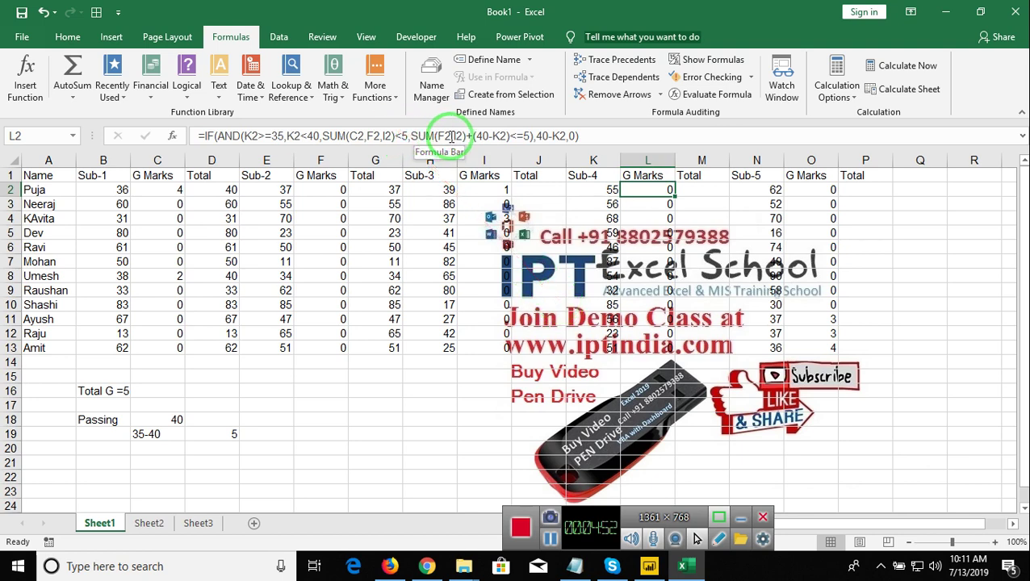
Edit L2's second SUM to SUM(C2,F2,I2), giving 0 grace for Sub-4's 55
left_click(454, 136)
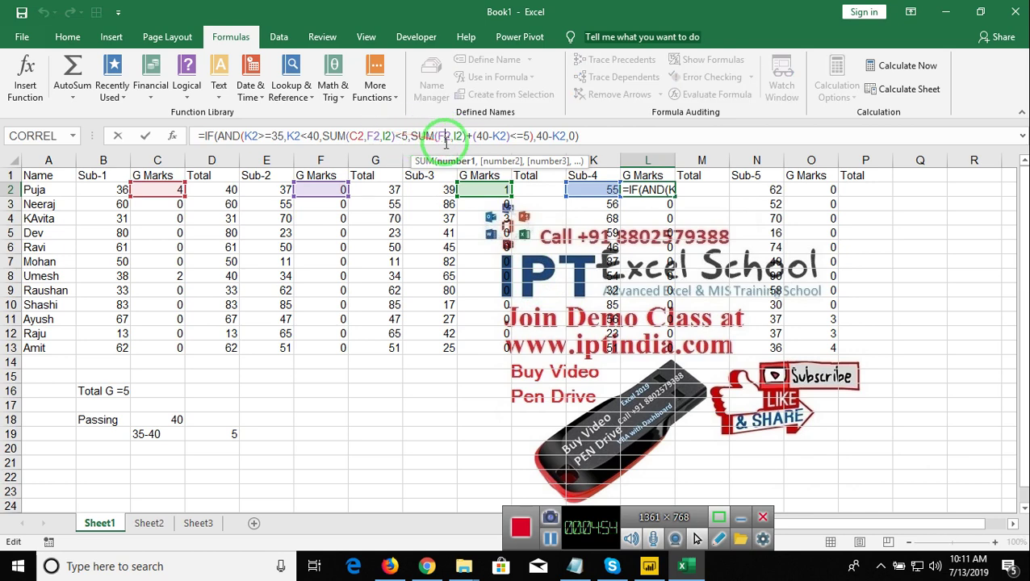
left_click_drag(440, 139, 268, 215)
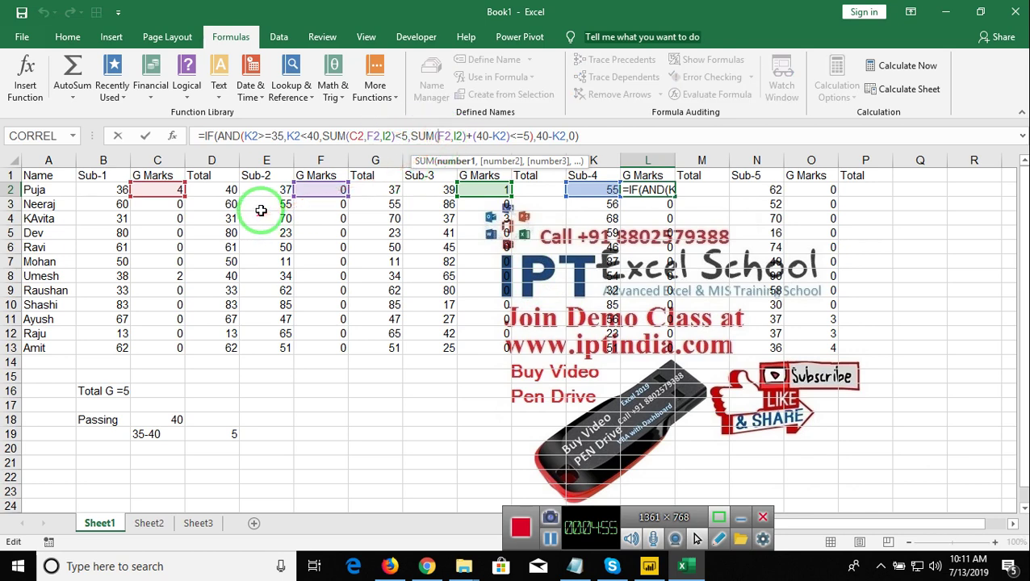
left_click_drag(158, 161, 185, 144)
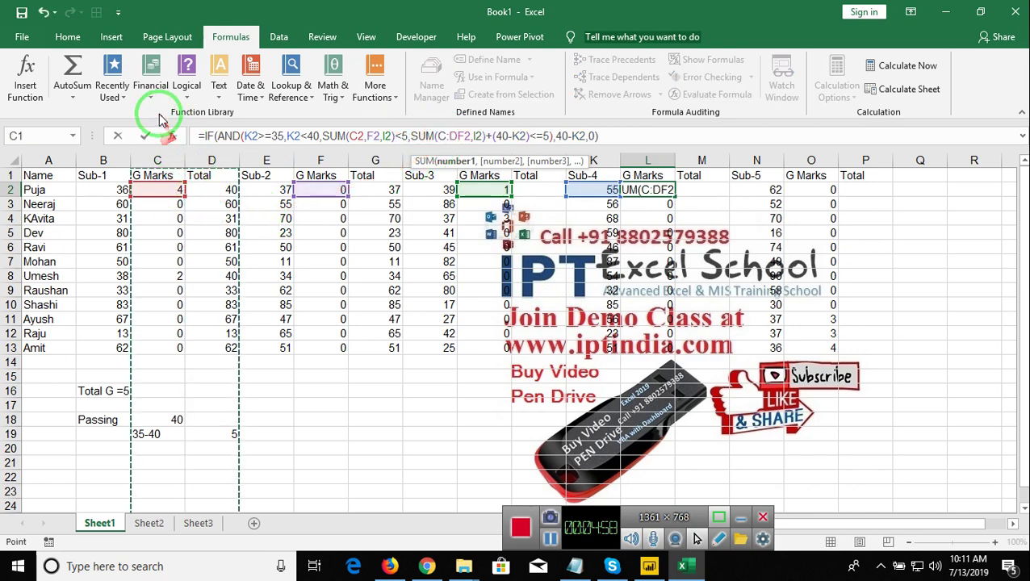
key("BackSpace")
key("BackSpace")
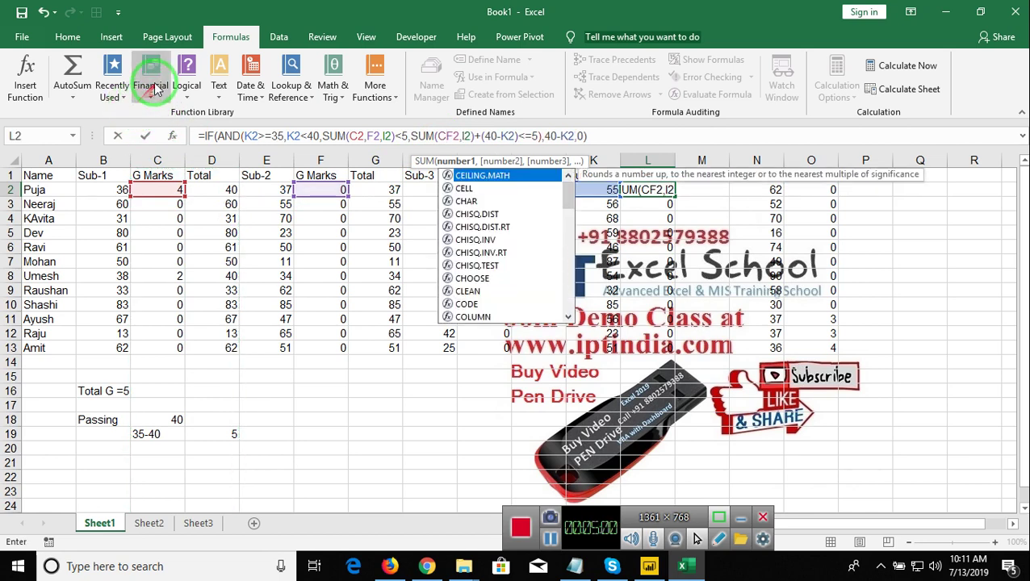
type(",")
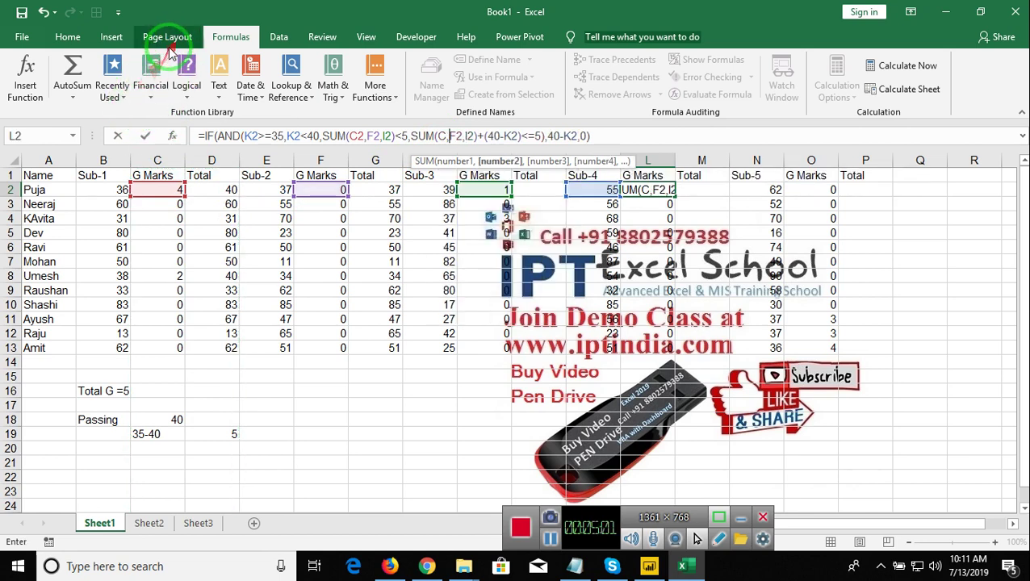
left_click_drag(176, 12, 593, 254)
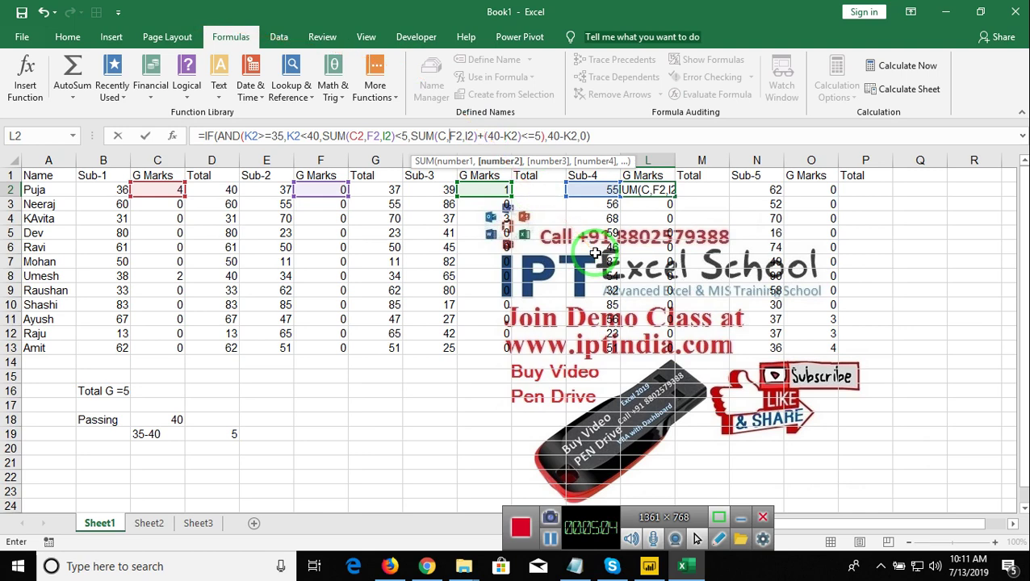
key("Return")
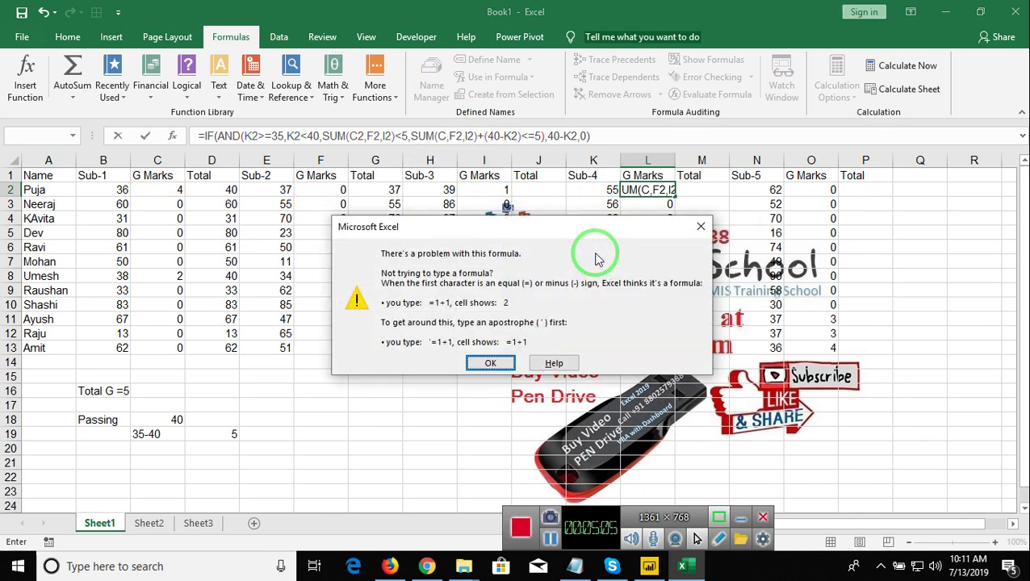
key("Return")
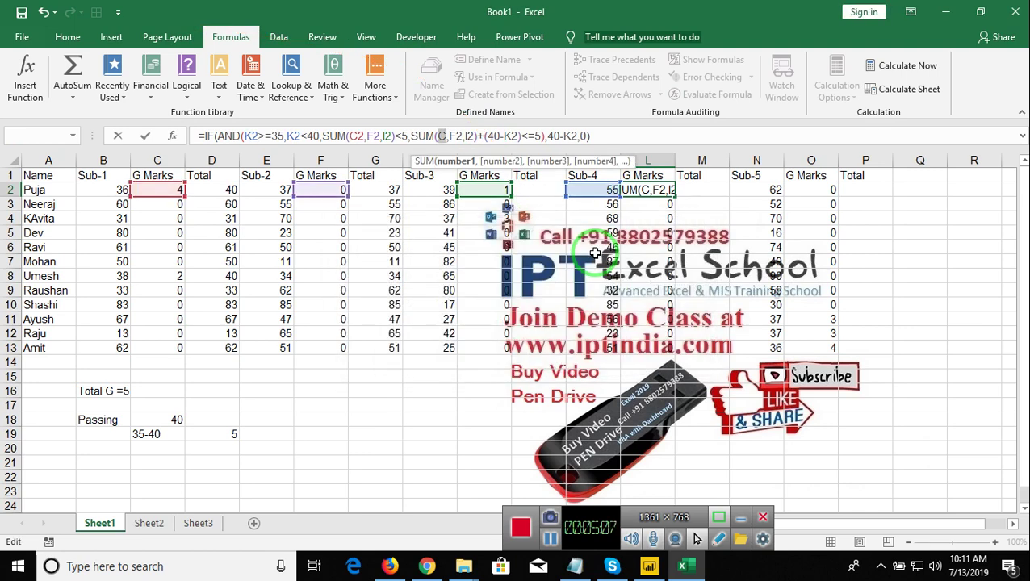
type("2")
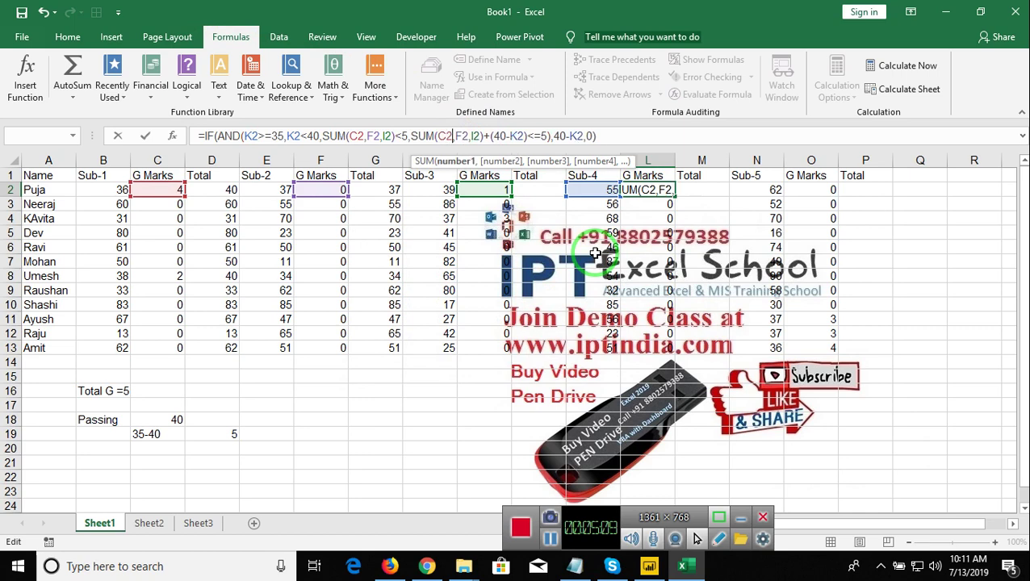
key("Return")
key("Up")
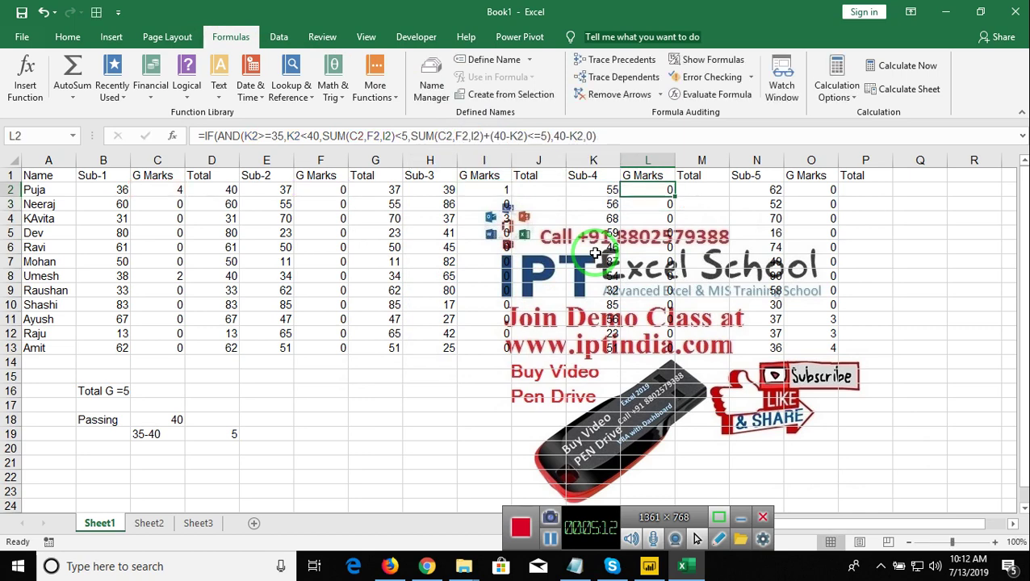
key("Right")
key("Right")
key("Right")
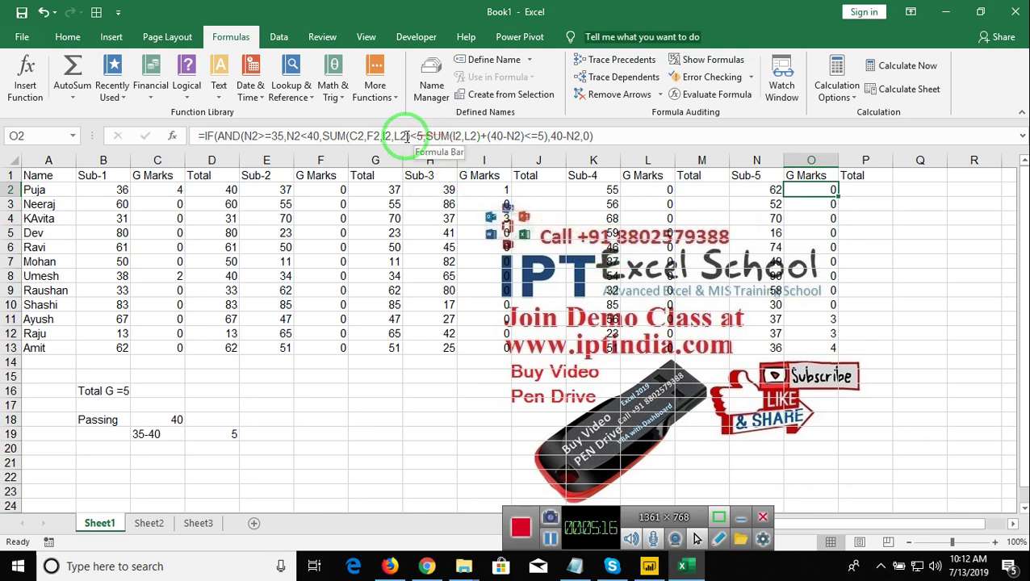
Change O2's second SUM to SUM(C2,F2,I2,L2), giving 0 grace for Sub-5's 62
left_click(450, 135)
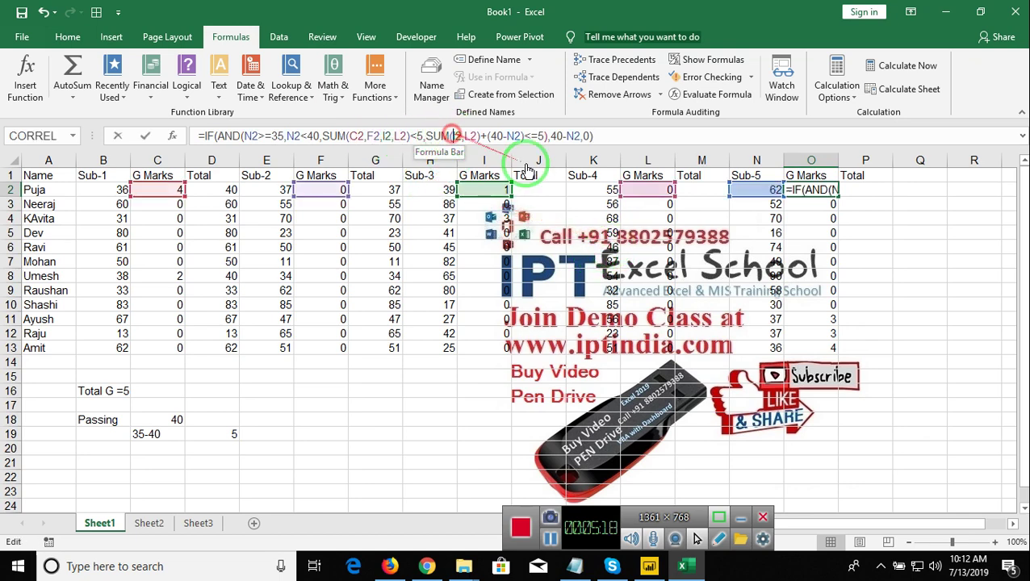
type("c2")
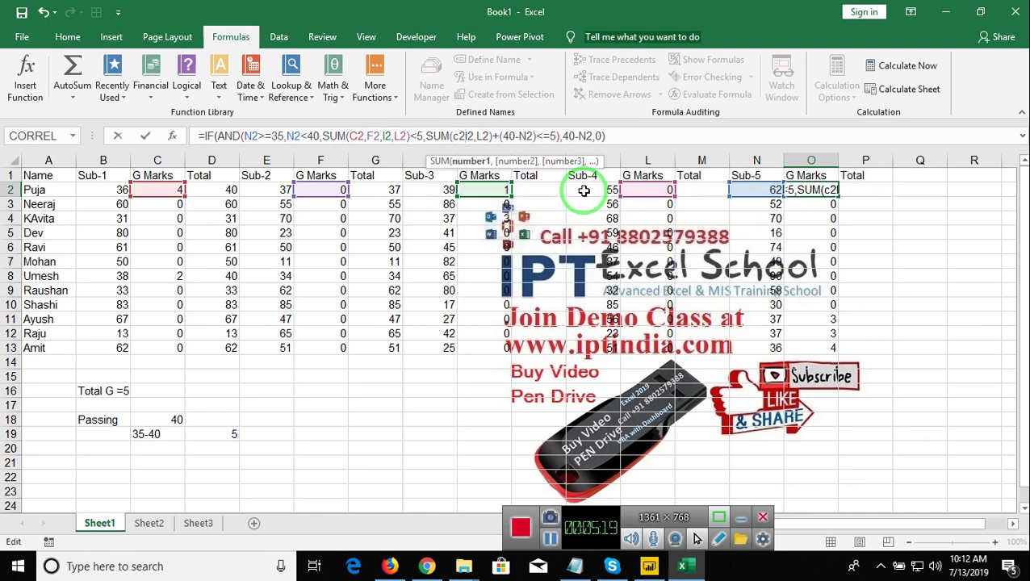
type(",")
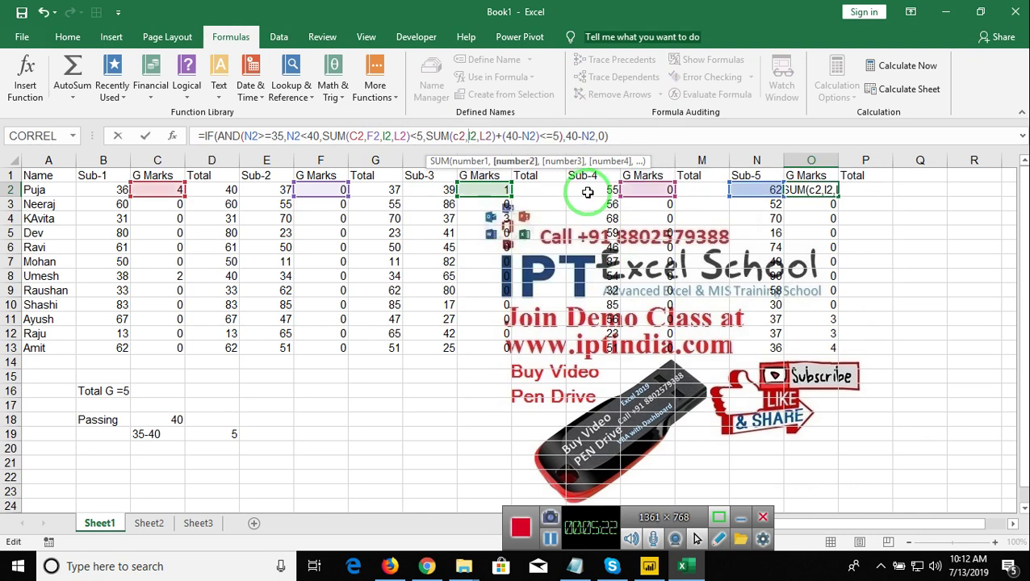
type("f2,")
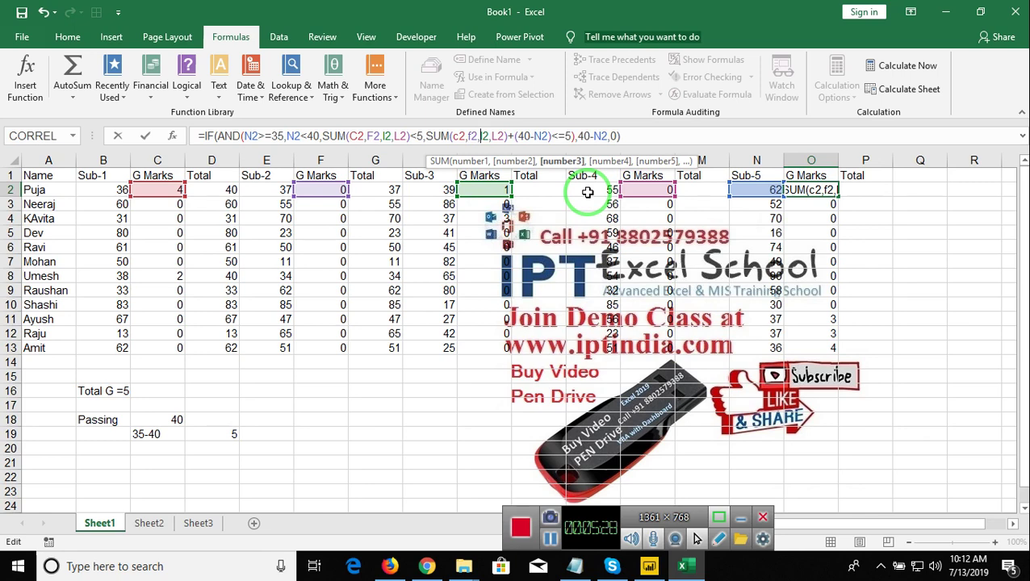
key("Delete")
key("Delete")
key("Delete")
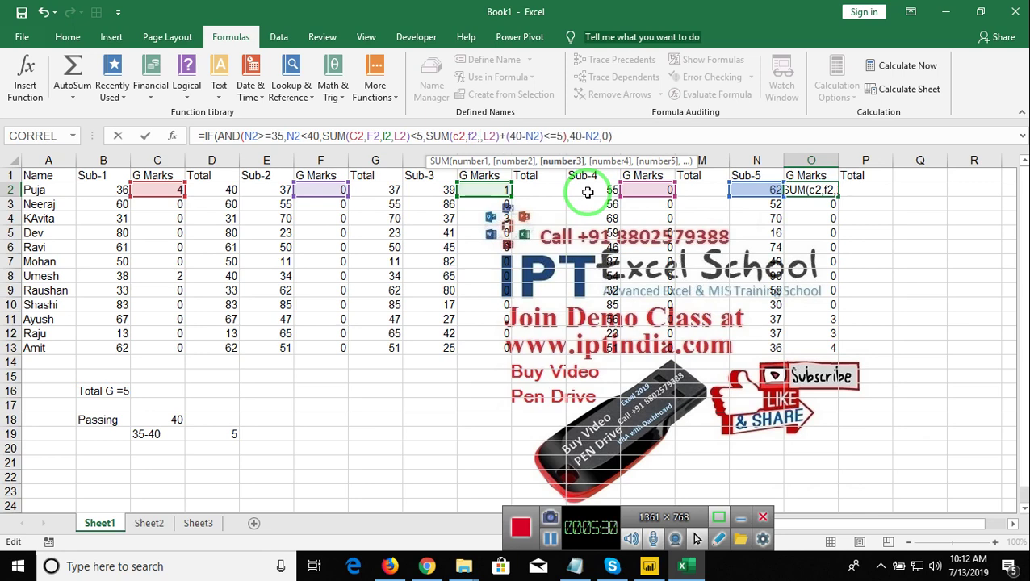
left_click_drag(573, 191, 218, 155)
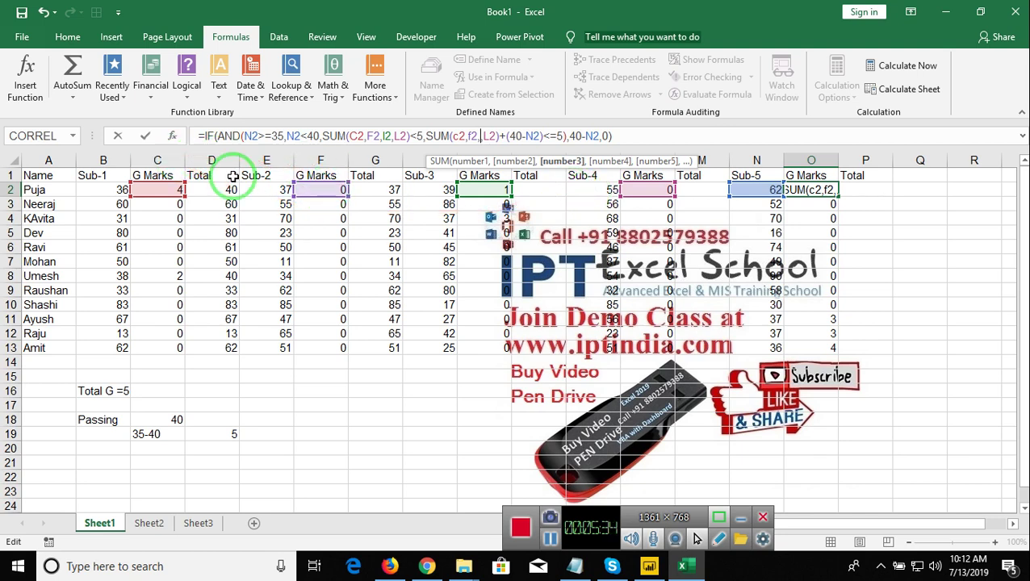
left_click_drag(269, 182, 316, 186)
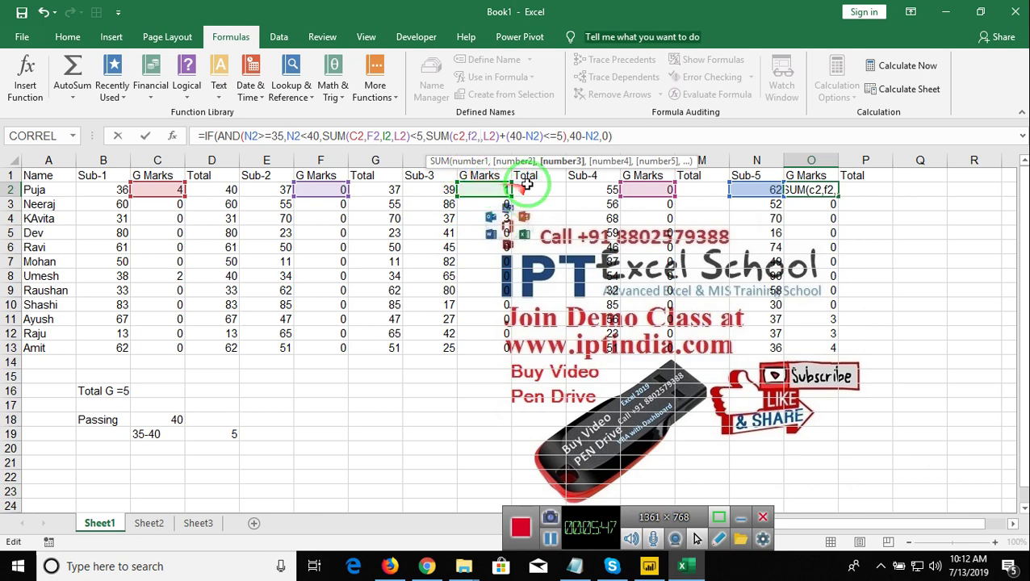
left_click(494, 191)
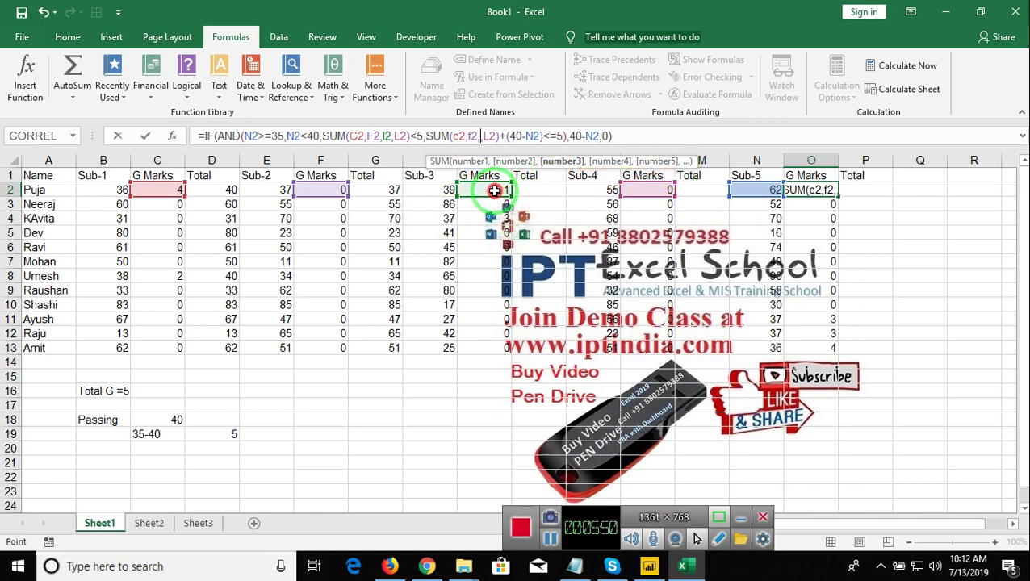
left_click(494, 191)
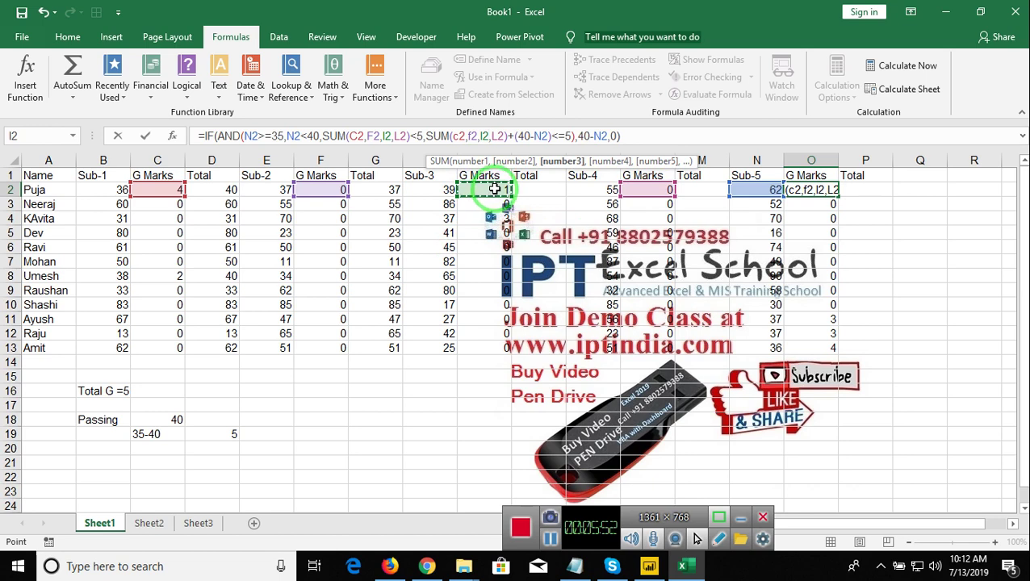
key("ctrl+Return")
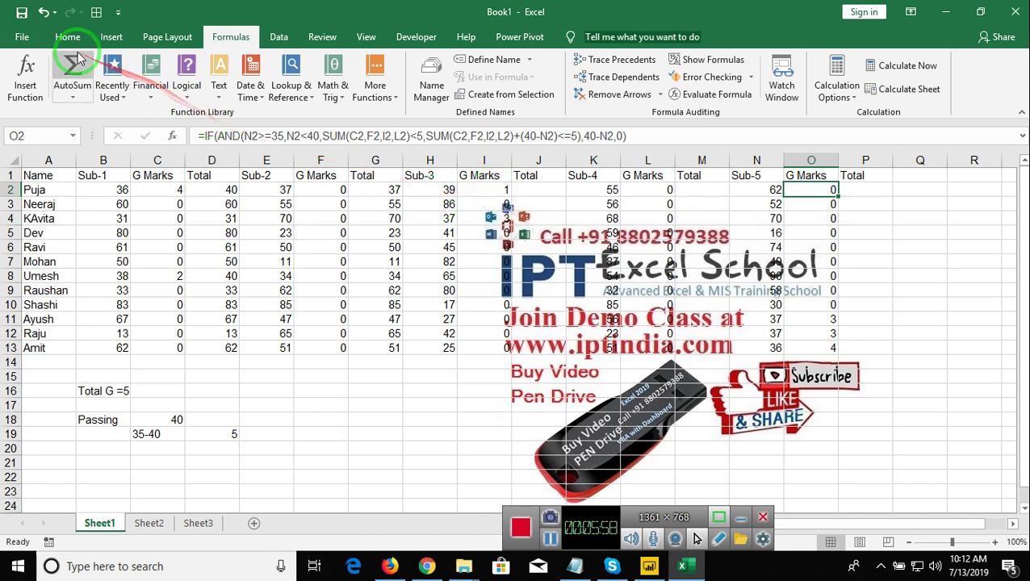
Save the workbook as macro-enabled 'alockpr' in the DVD folder on drive D
left_click(25, 14)
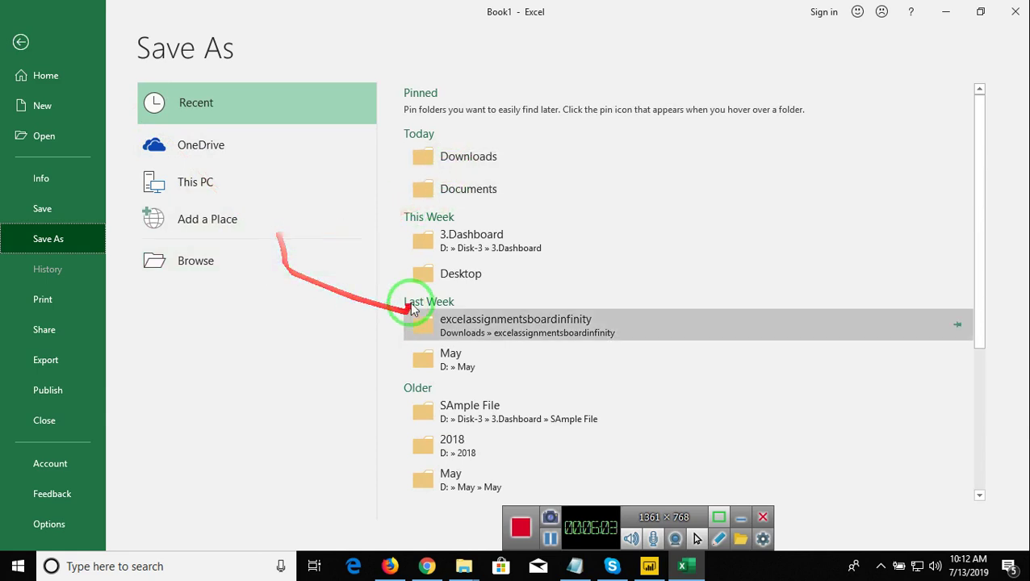
left_click(232, 271)
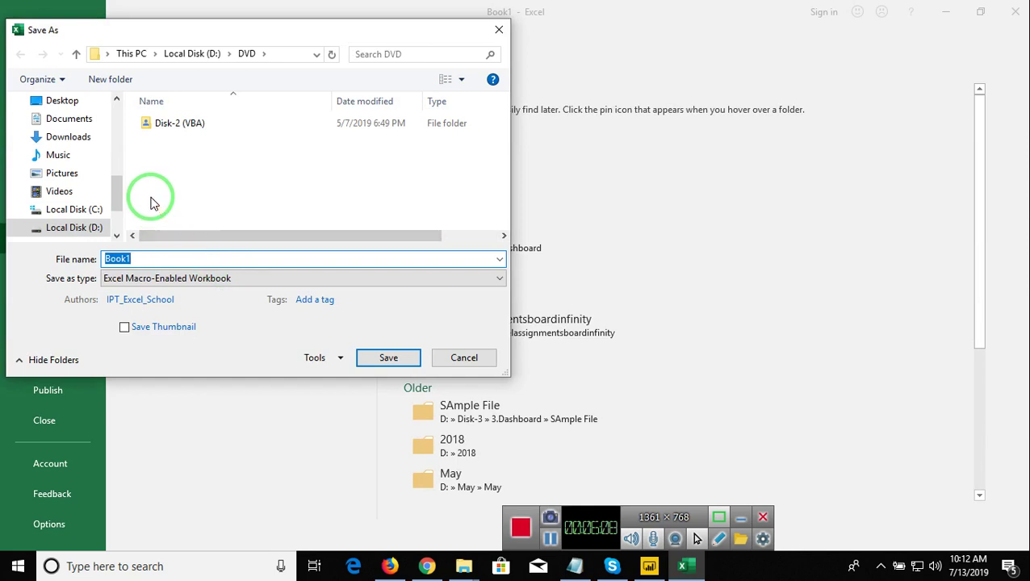
type("aloc")
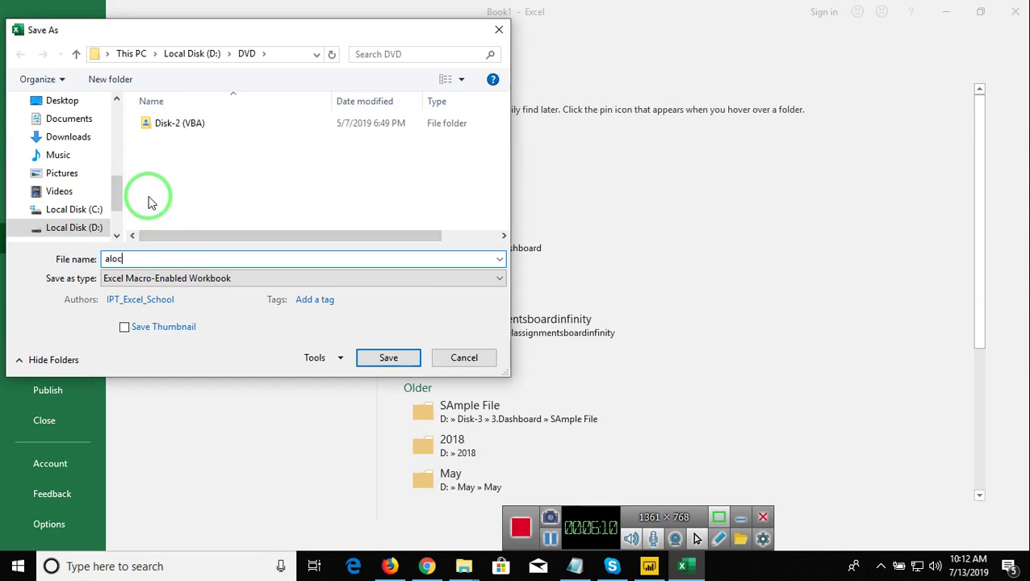
type("kpr")
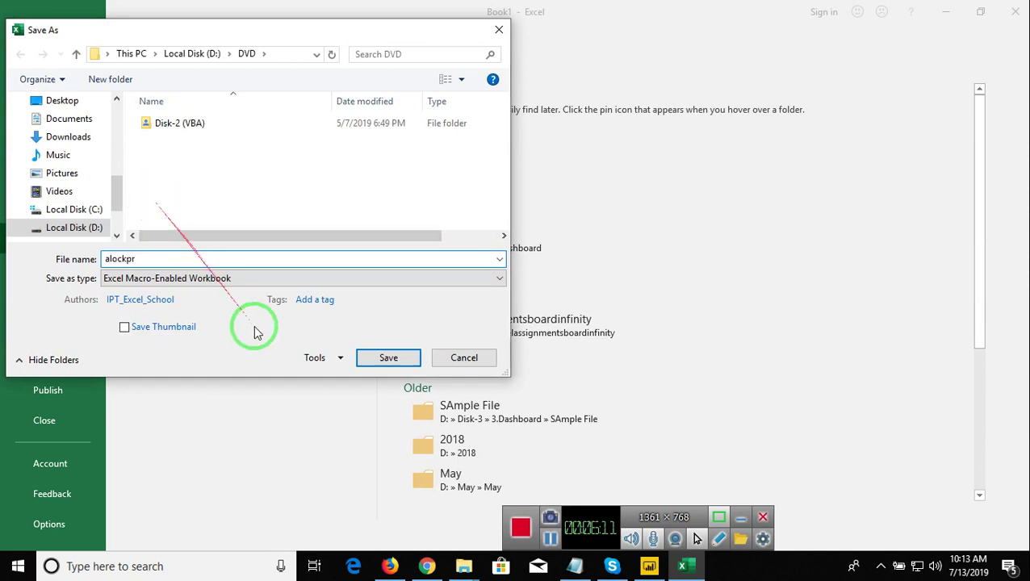
left_click(385, 360)
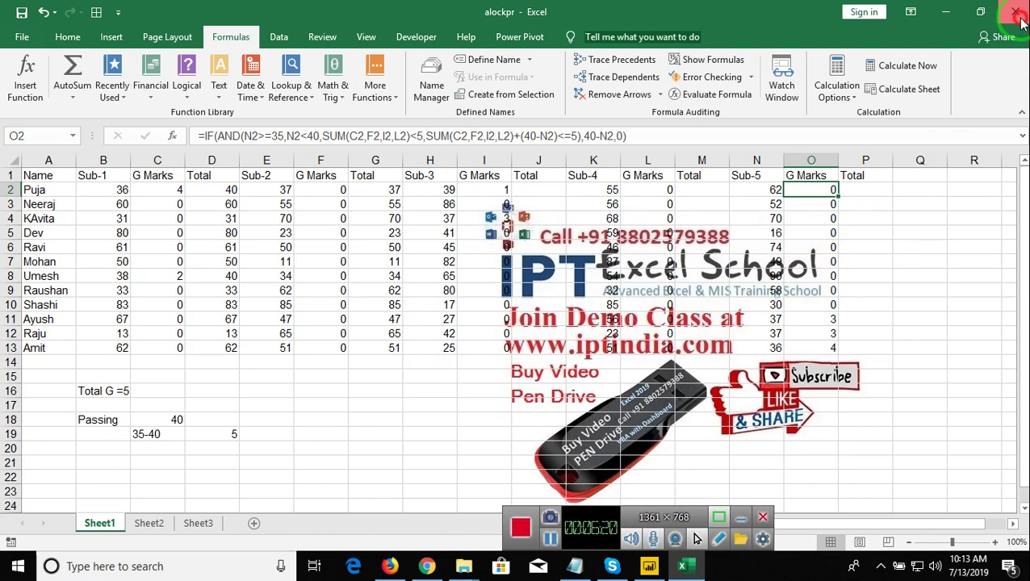
Close the saved alockpr workbook in Excel and the YouTube Studio Chrome window
left_click(1015, 13)
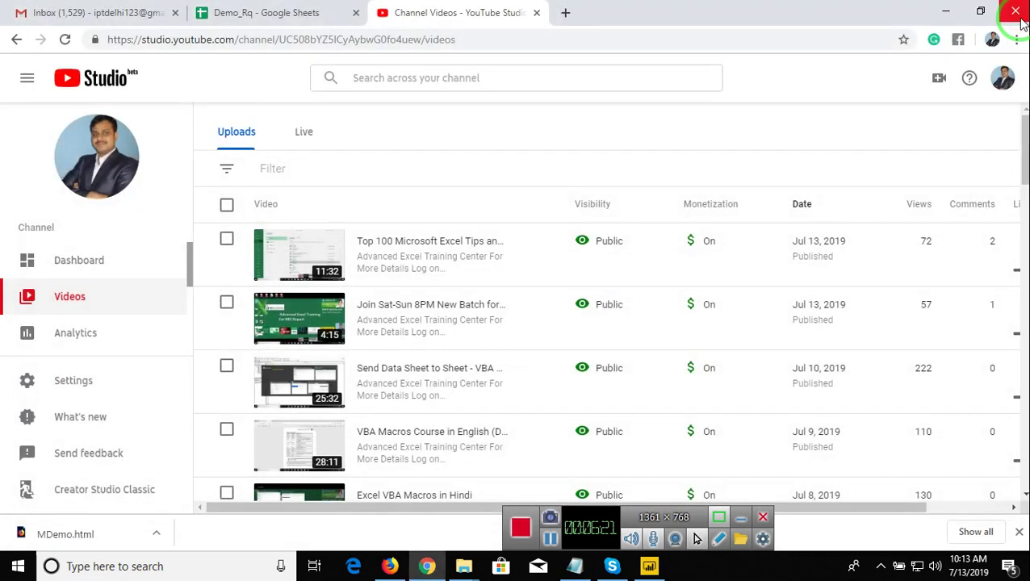
left_click(1020, 19)
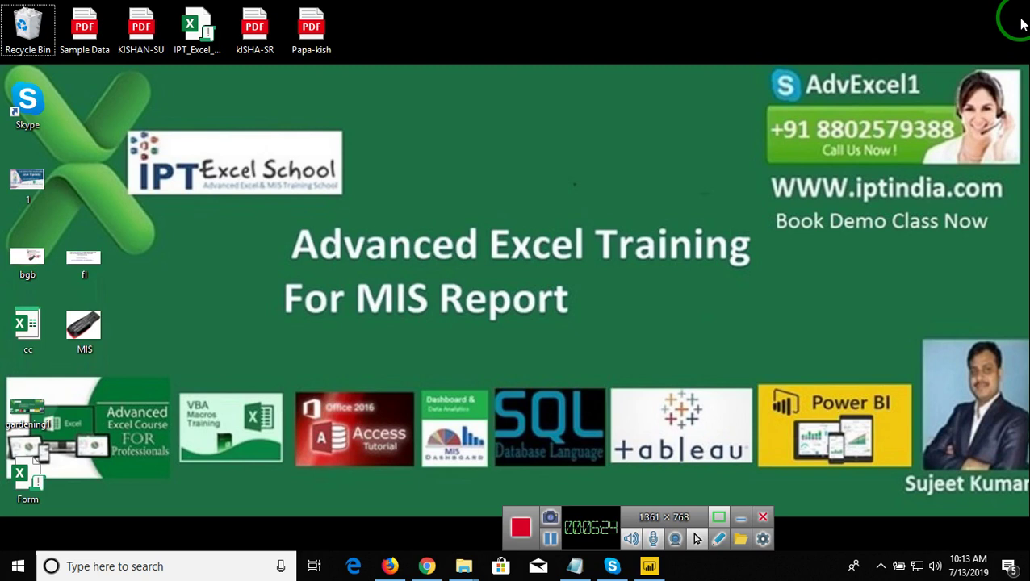